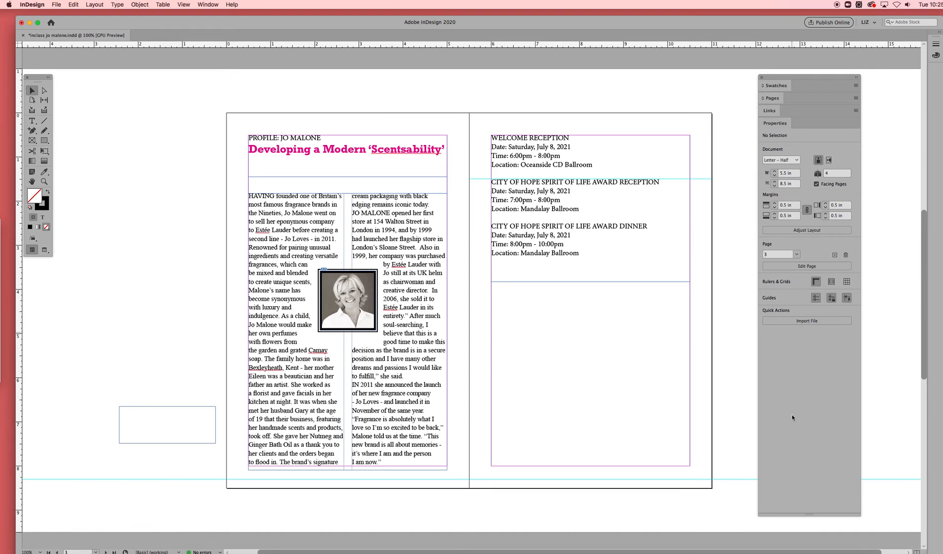
# Switch to Stickies to review the note of panel commands, move it over the spread's first page, and return to InDesign
pyautogui.click(740, 551)
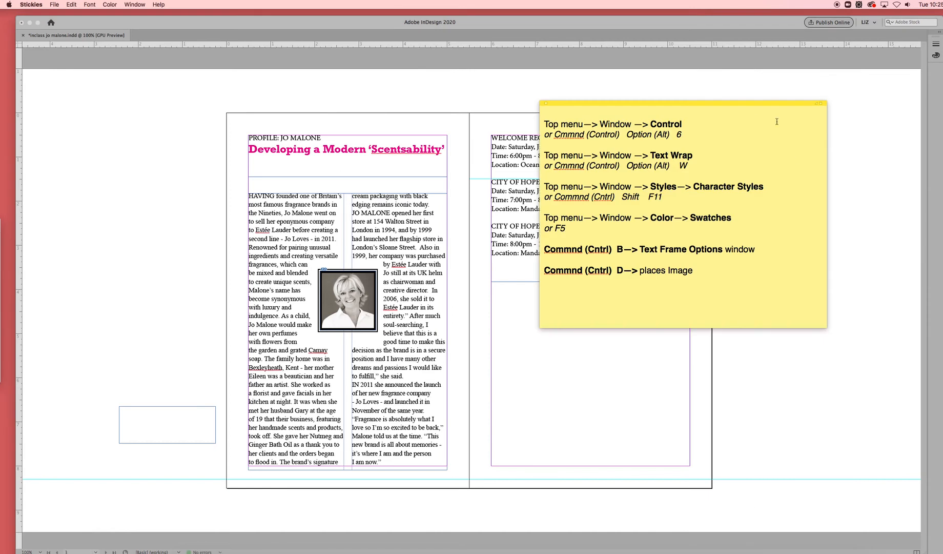
pyautogui.moveTo(752, 103); pyautogui.dragTo(410, 112)
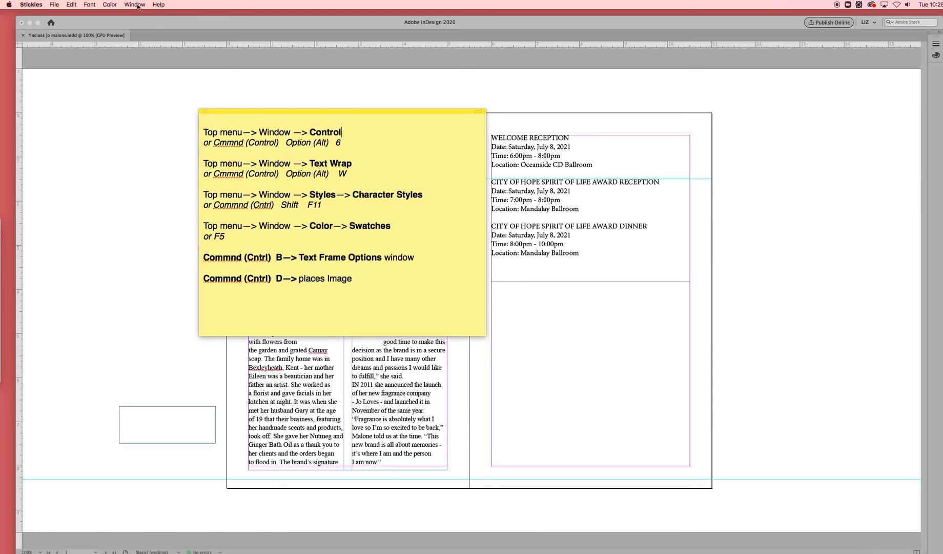
pyautogui.click(84, 106)
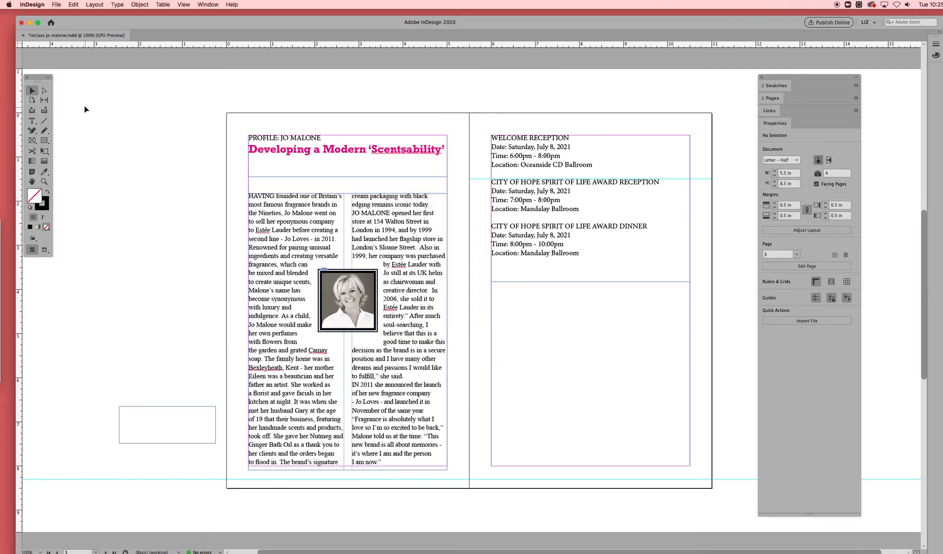
# Show the Control panel in the workspace, toggling its visibility off and on again
pyautogui.click(208, 5)
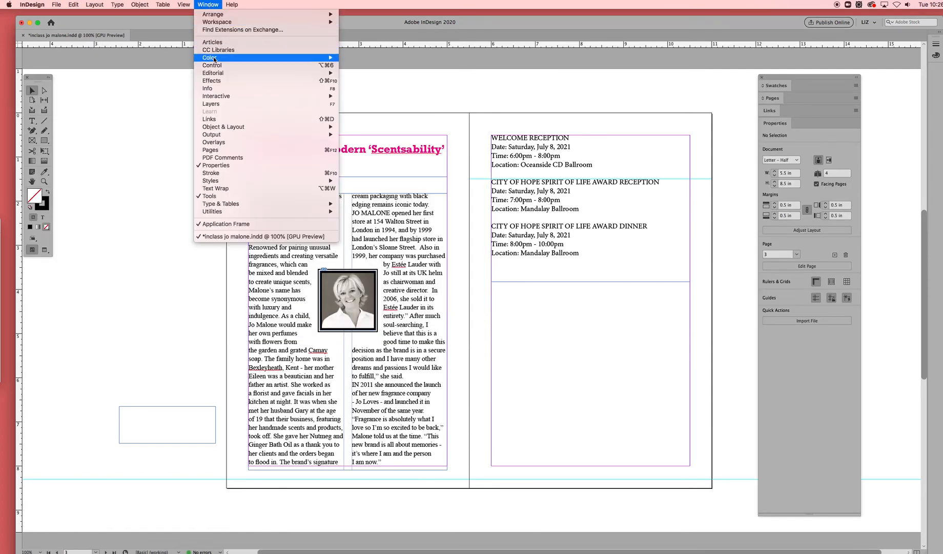
pyautogui.moveTo(214, 60)
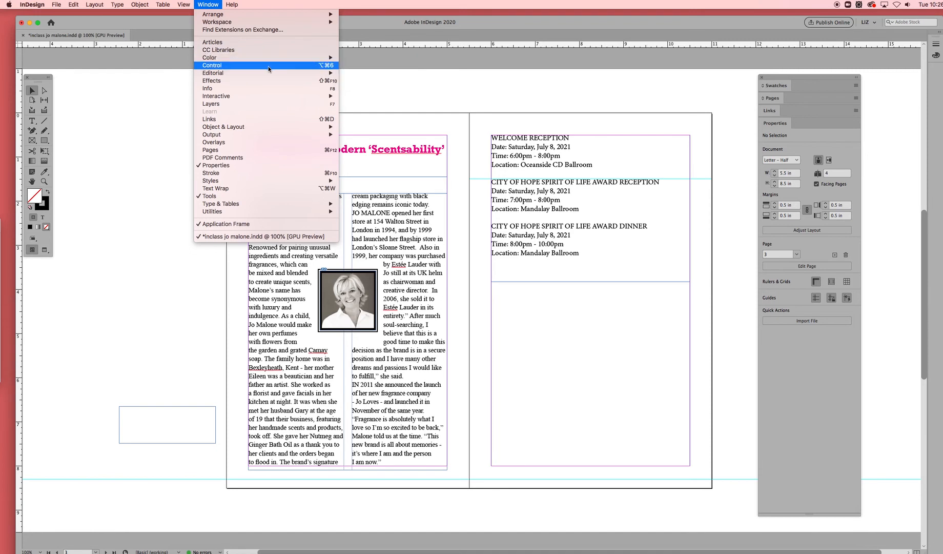
pyautogui.click(310, 65)
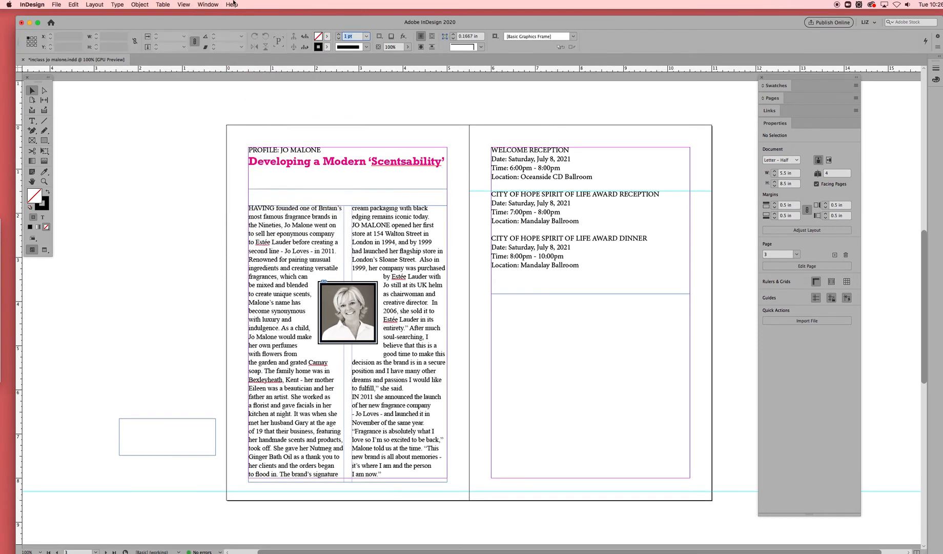
pyautogui.press('alt+super+6')
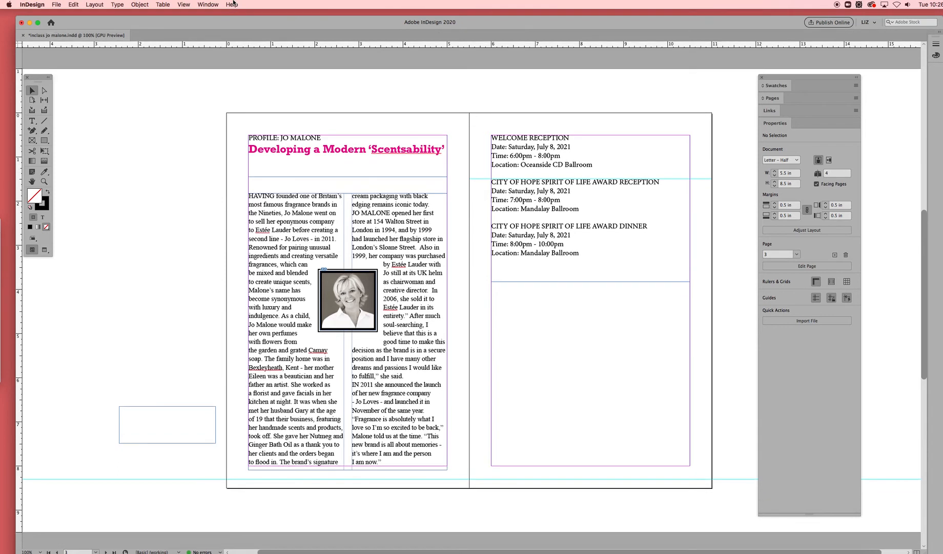
pyautogui.press('alt+super+6')
pyautogui.press('alt+super+6')
pyautogui.press('alt+super+6')
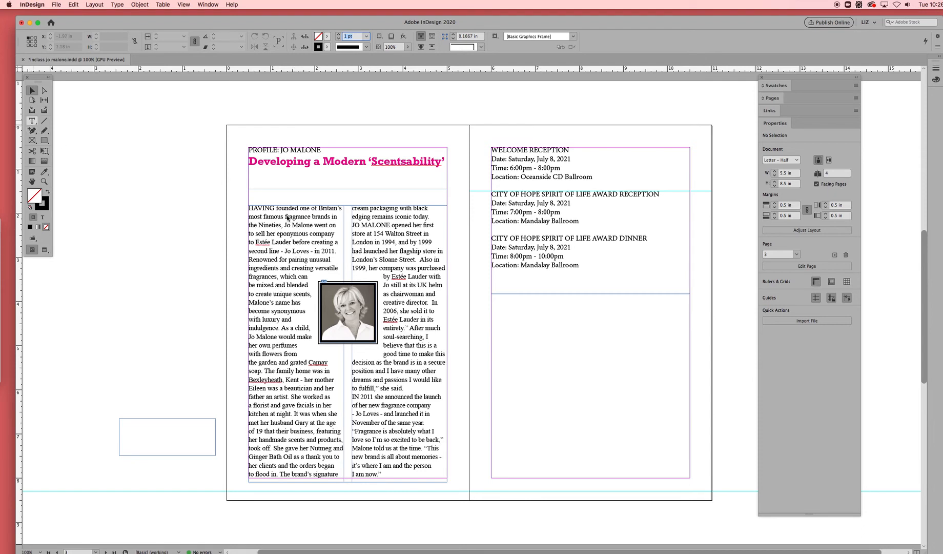
# Move the Properties panel beside the Tools panel and select several lines of the first column's body text with the Type tool
pyautogui.press('t')
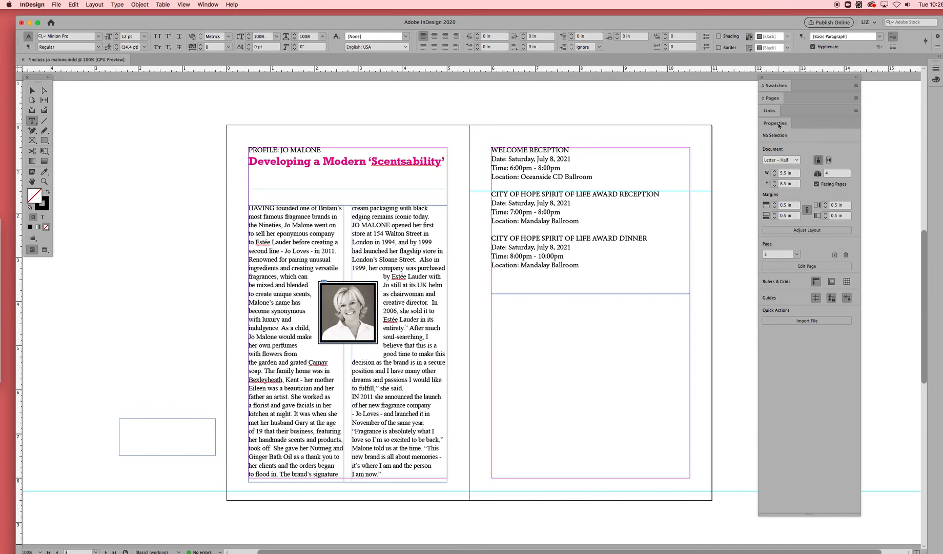
pyautogui.moveTo(779, 127); pyautogui.dragTo(125, 100)
pyautogui.moveTo(287, 224); pyautogui.dragTo(289, 267)
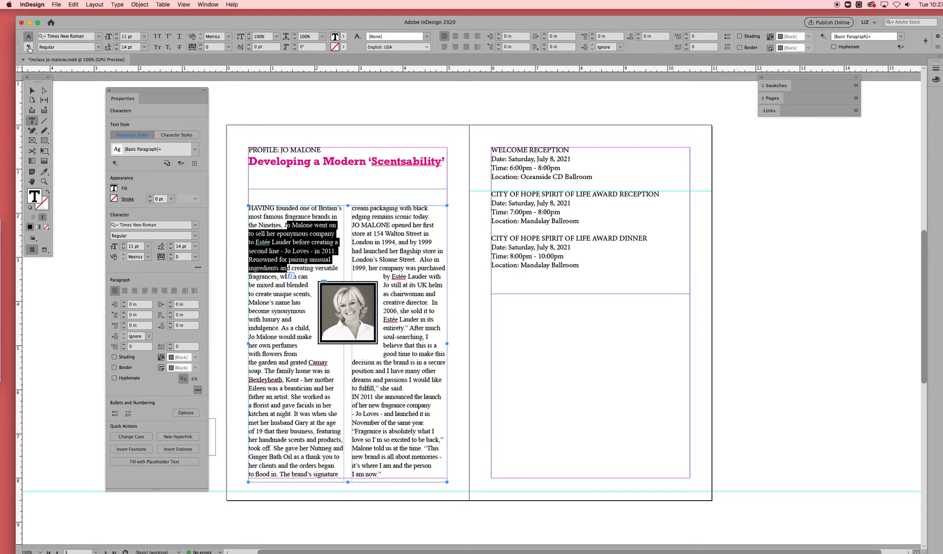
# Switch the Control panel to paragraph formatting controls and toggle Hyphenate on and off for the selected body text
pyautogui.click(28, 47)
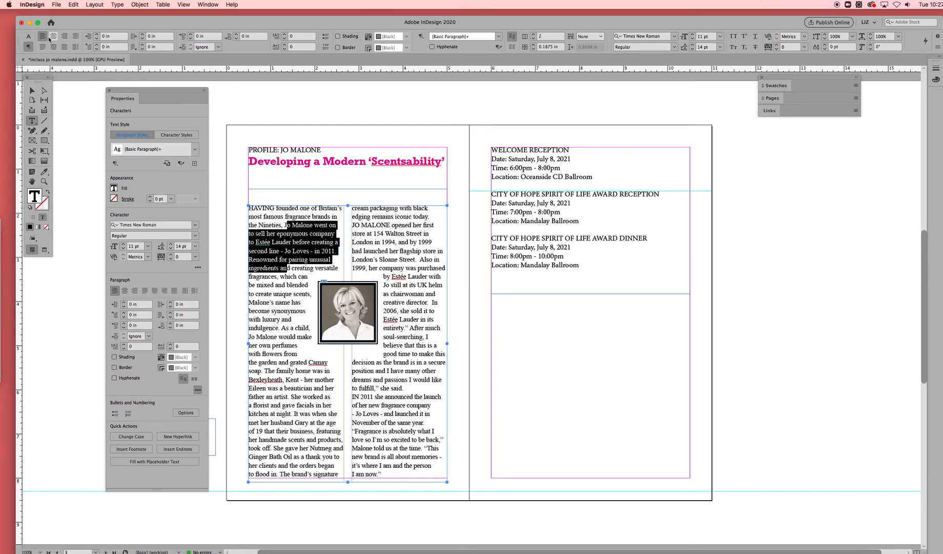
pyautogui.click(433, 46)
pyautogui.click(432, 46)
pyautogui.click(432, 47)
pyautogui.click(433, 47)
# Switch to Stickies to review the Text Wrap entry, move the note over the spread's second page, and return to InDesign
pyautogui.click(738, 553)
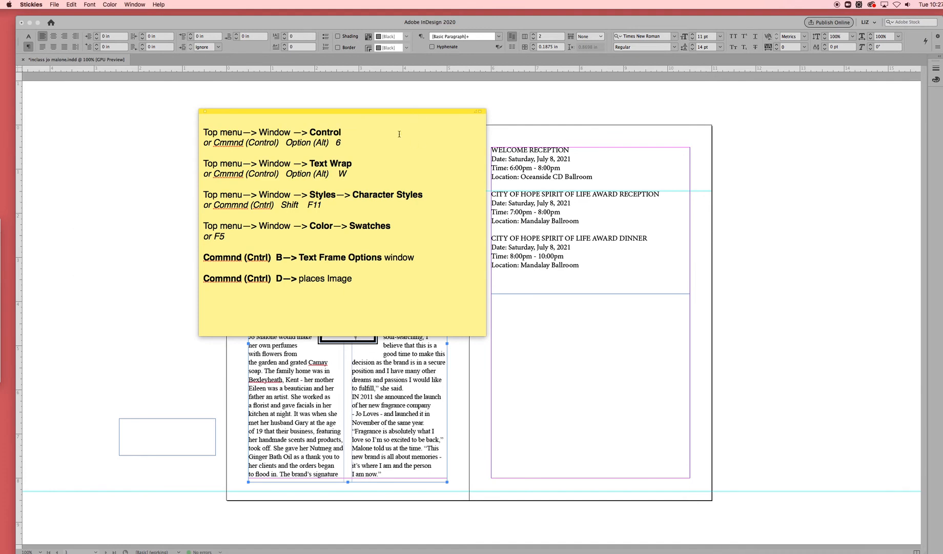
pyautogui.moveTo(389, 113); pyautogui.dragTo(297, 101)
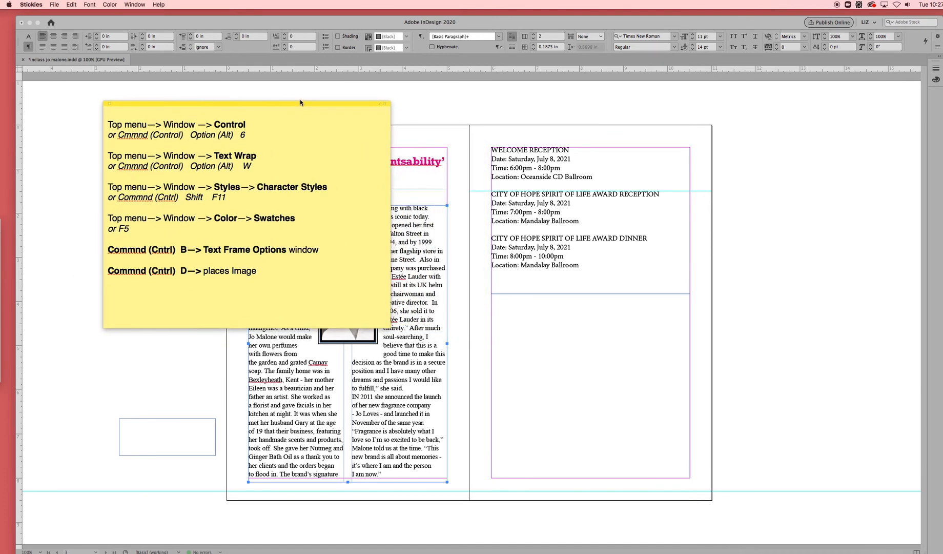
pyautogui.click(139, 5)
pyautogui.click(197, 51)
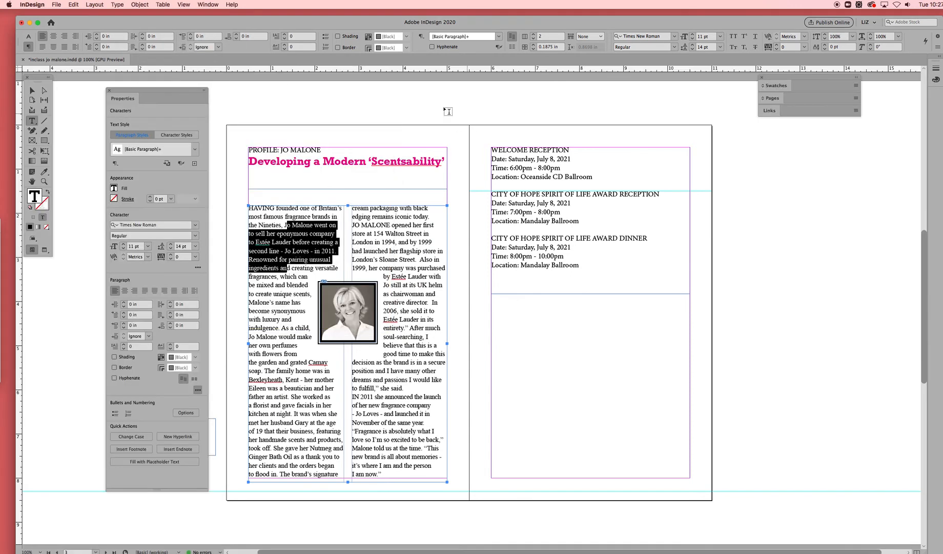
pyautogui.press('super+Tab')
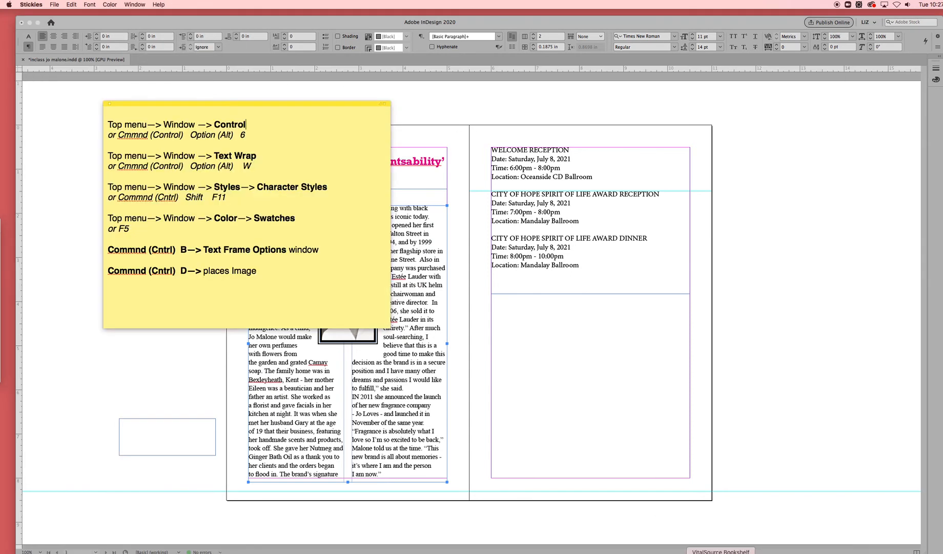
pyautogui.moveTo(316, 102); pyautogui.dragTo(780, 103)
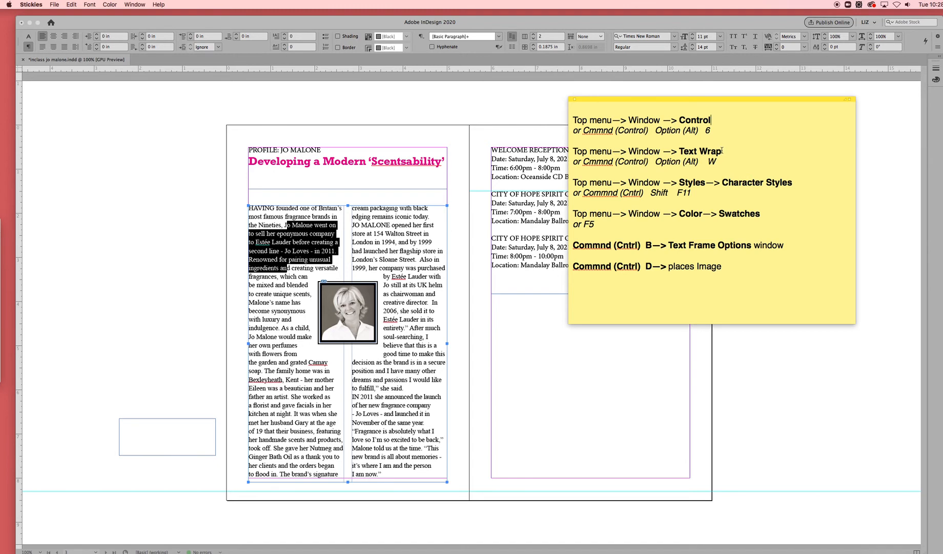
pyautogui.click(132, 362)
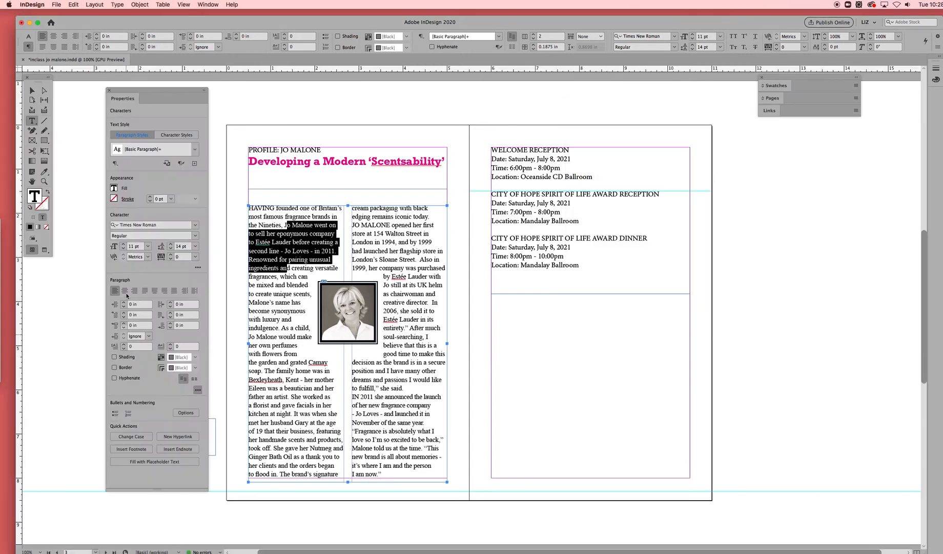
# Show the Text Wrap panel and place it on the pasteboard beside the page with the event schedule
pyautogui.click(213, 4)
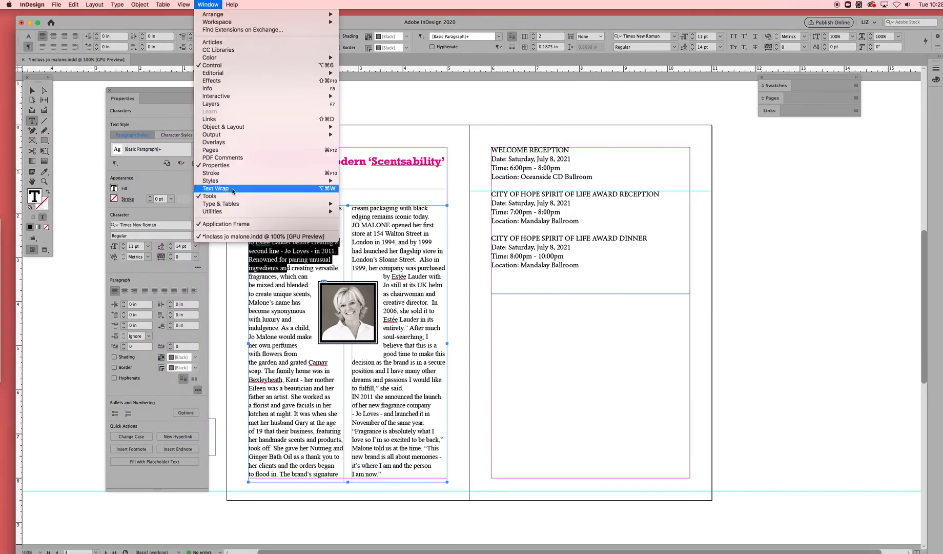
pyautogui.click(319, 191)
pyautogui.click(315, 191)
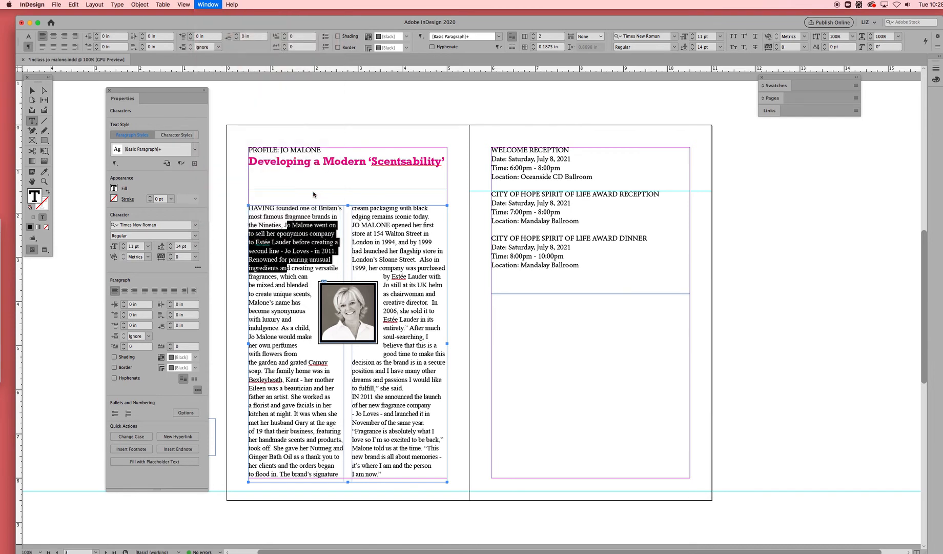
pyautogui.moveTo(605, 82); pyautogui.dragTo(792, 147)
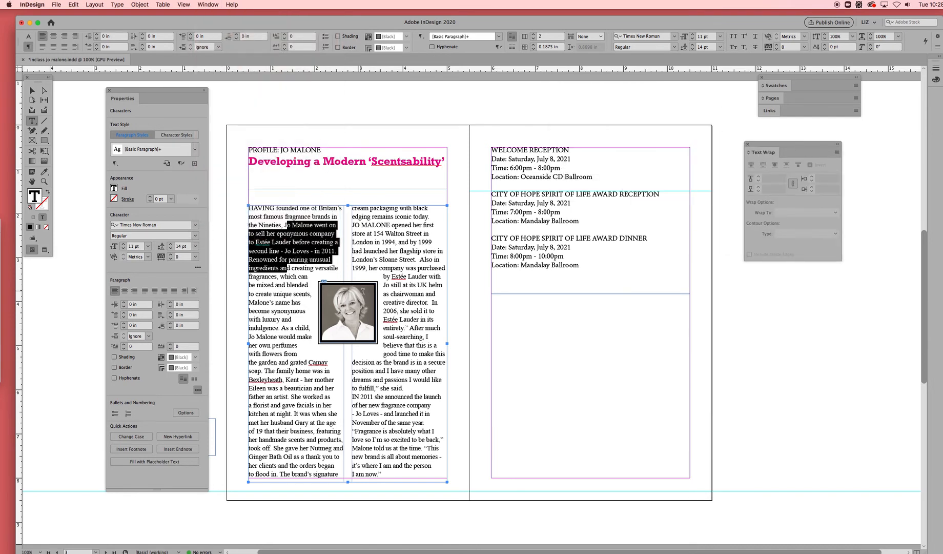
# Select the portrait photo between the text columns to examine its Text Wrap settings, and deselect it
pyautogui.click(32, 90)
pyautogui.click(345, 303)
pyautogui.click(347, 302)
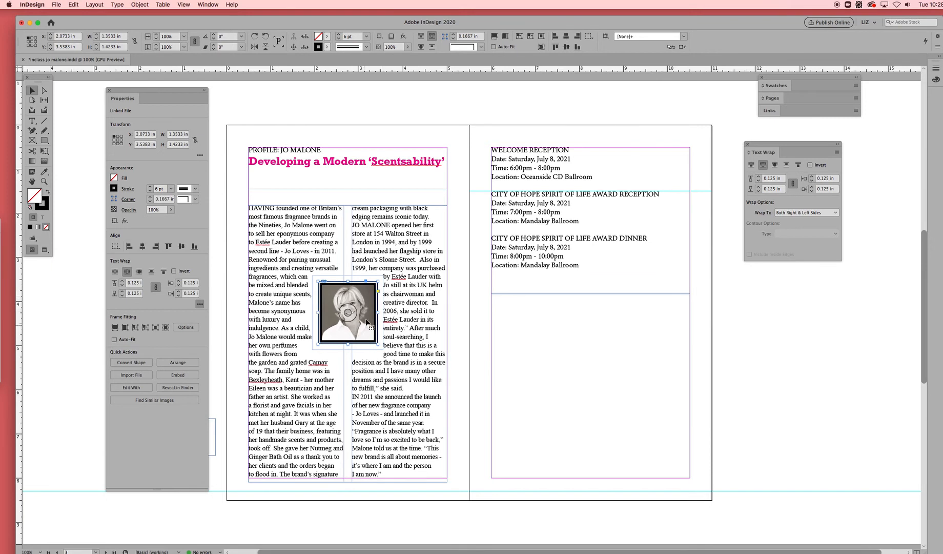
pyautogui.click(792, 295)
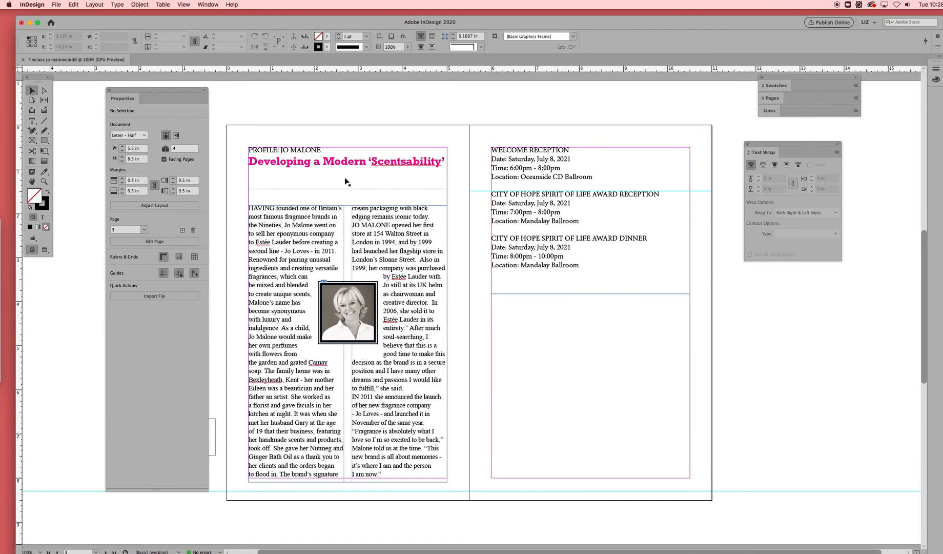
# Check the note in Stickies, and review the general Text Frame Options in InDesign with nothing selected
pyautogui.click(739, 552)
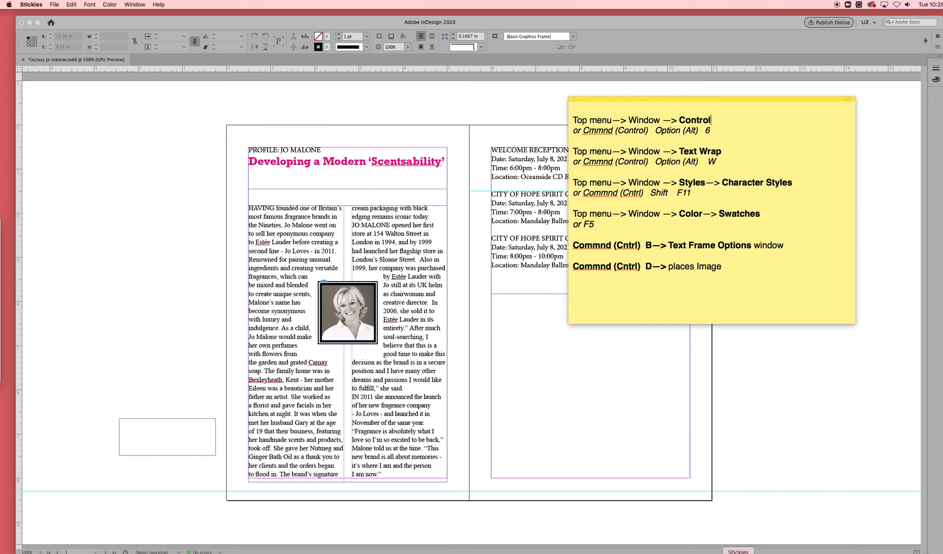
pyautogui.click(788, 425)
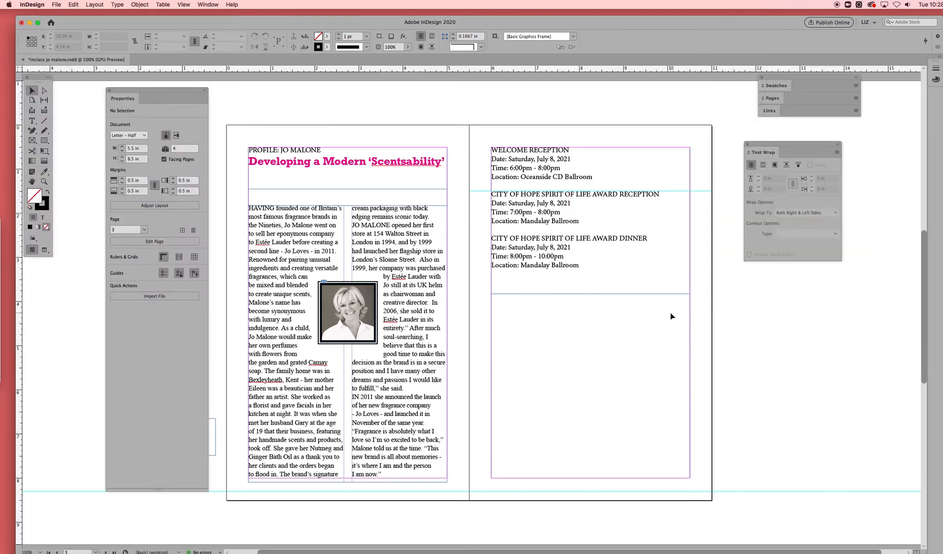
pyautogui.press('super+b')
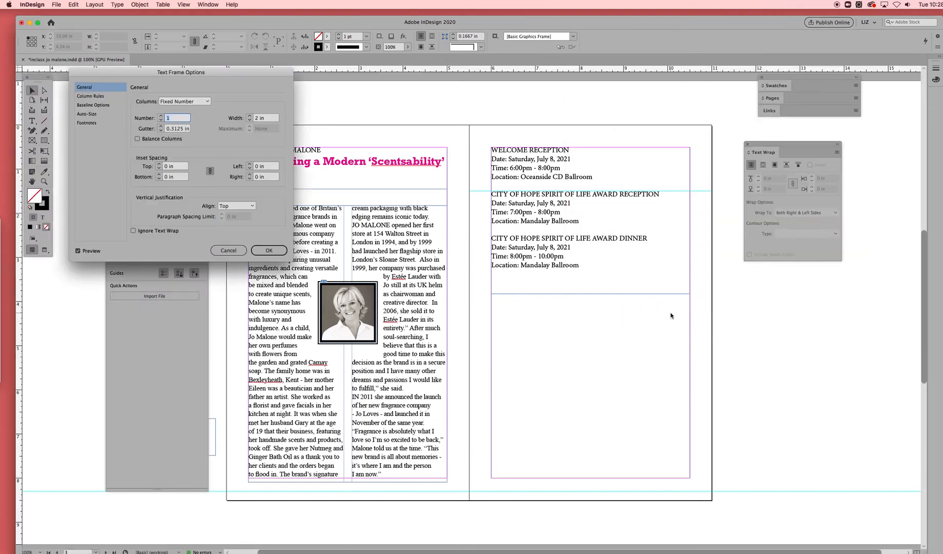
pyautogui.moveTo(222, 73); pyautogui.dragTo(538, 101)
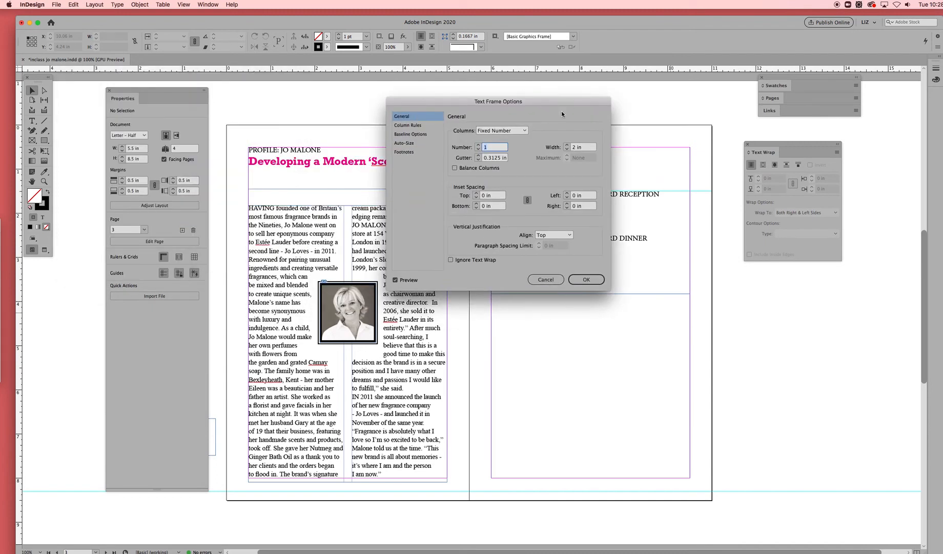
pyautogui.moveTo(561, 103)
pyautogui.mouseDown()
pyautogui.moveTo(585, 100)
pyautogui.moveTo(578, 100)
pyautogui.mouseUp()
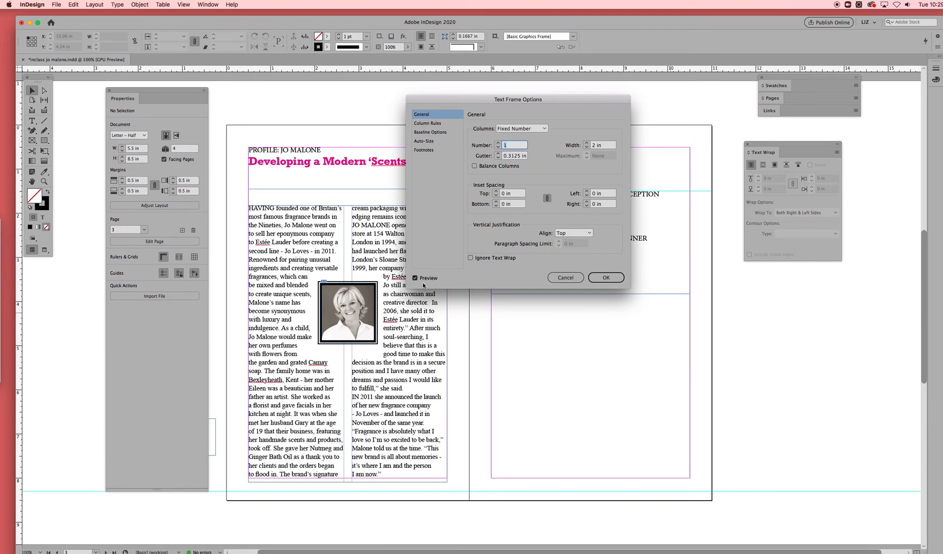
pyautogui.click(618, 282)
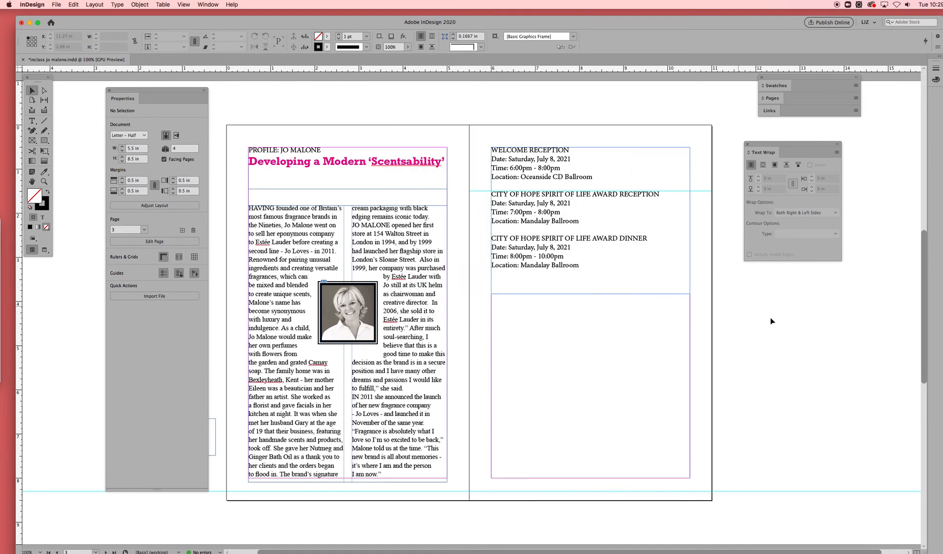
# Check the Swatches entry in the Stickies note and expand the Swatches panel in InDesign
pyautogui.click(738, 553)
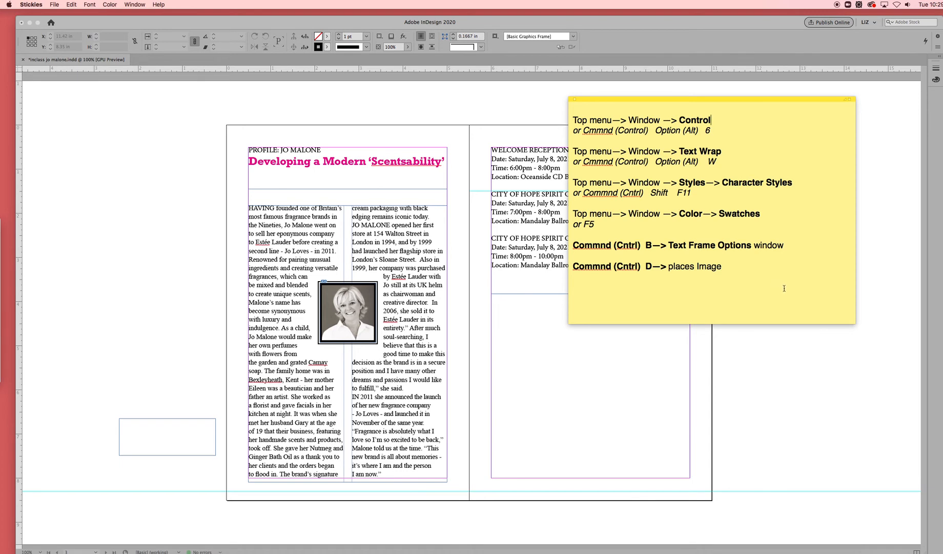
pyautogui.click(775, 362)
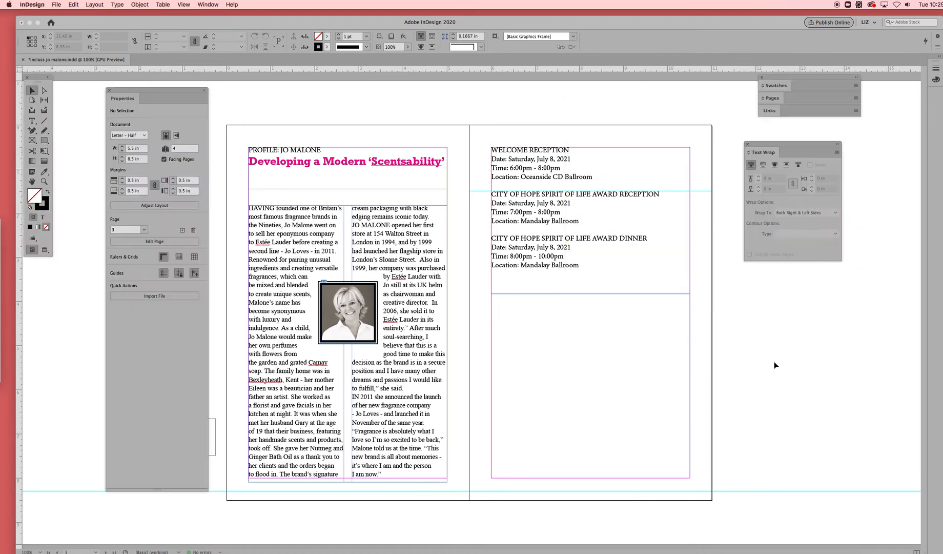
pyautogui.click(215, 5)
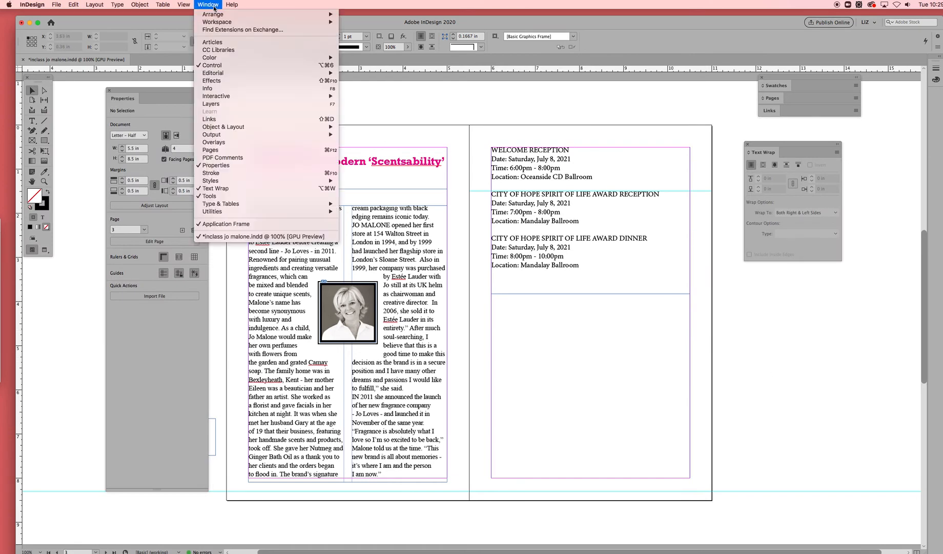
pyautogui.moveTo(217, 61)
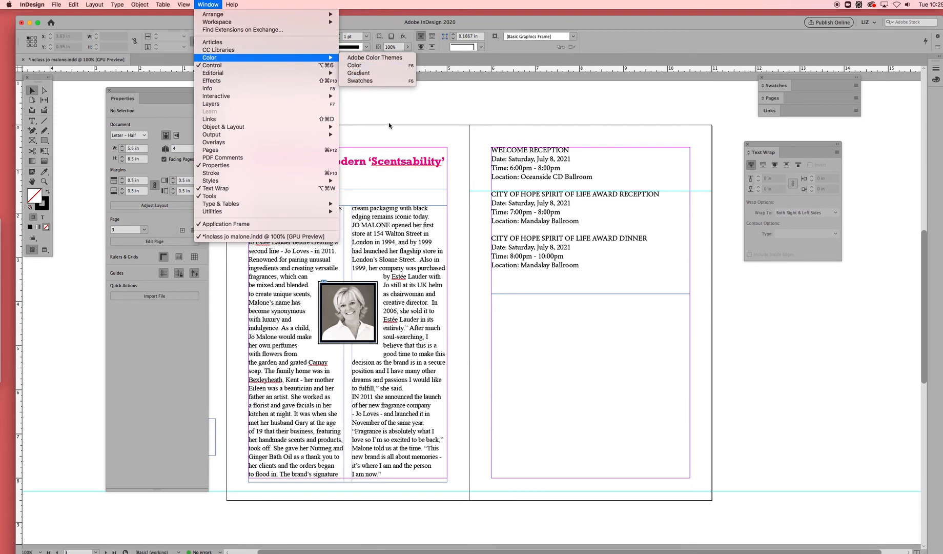
pyautogui.click(435, 110)
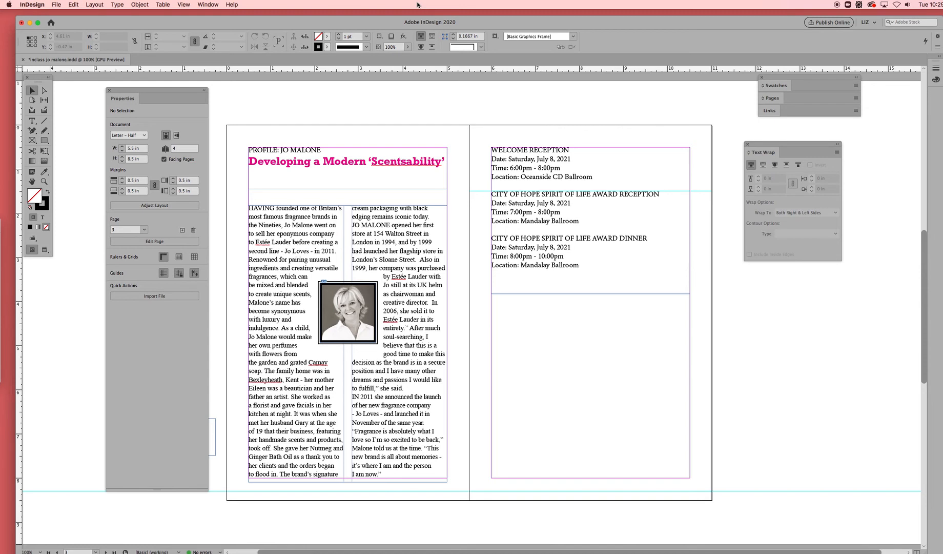
pyautogui.press('F5')
pyautogui.press('F5')
pyautogui.press('F5')
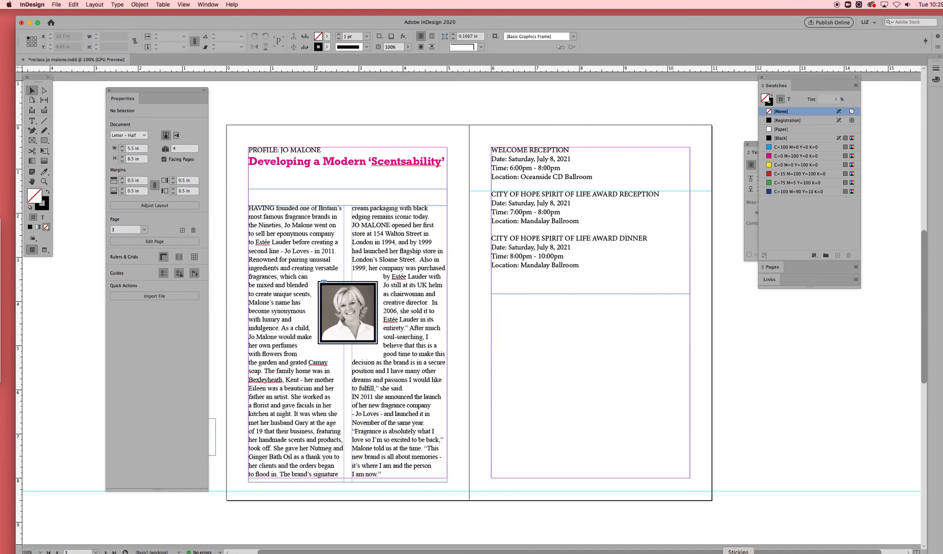
# Check the panel entries in the Stickies note, including Character Styles, and return to InDesign
pyautogui.click(738, 551)
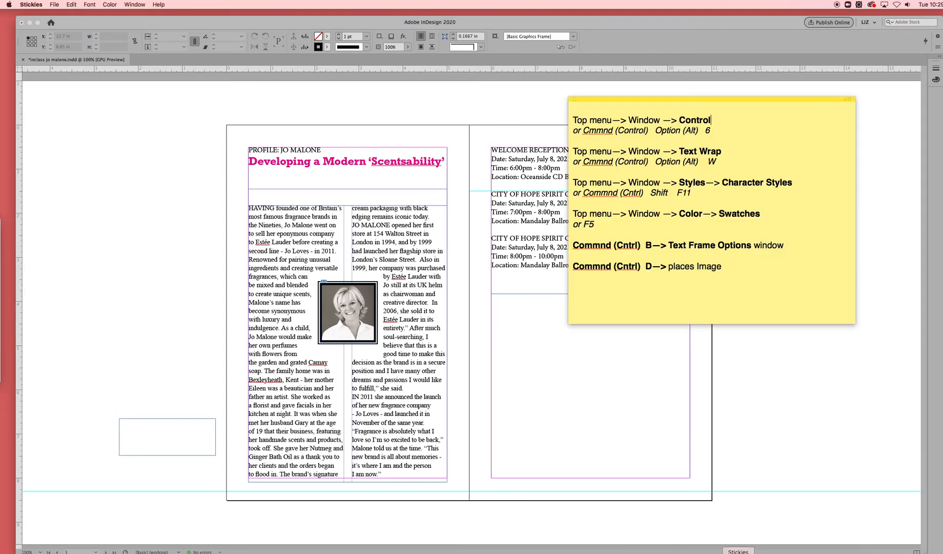
pyautogui.click(772, 421)
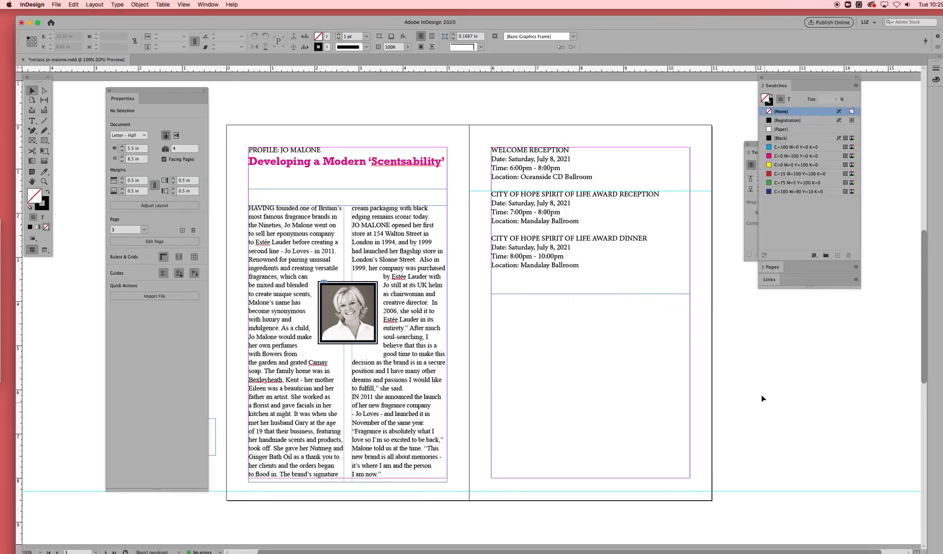
pyautogui.click(738, 552)
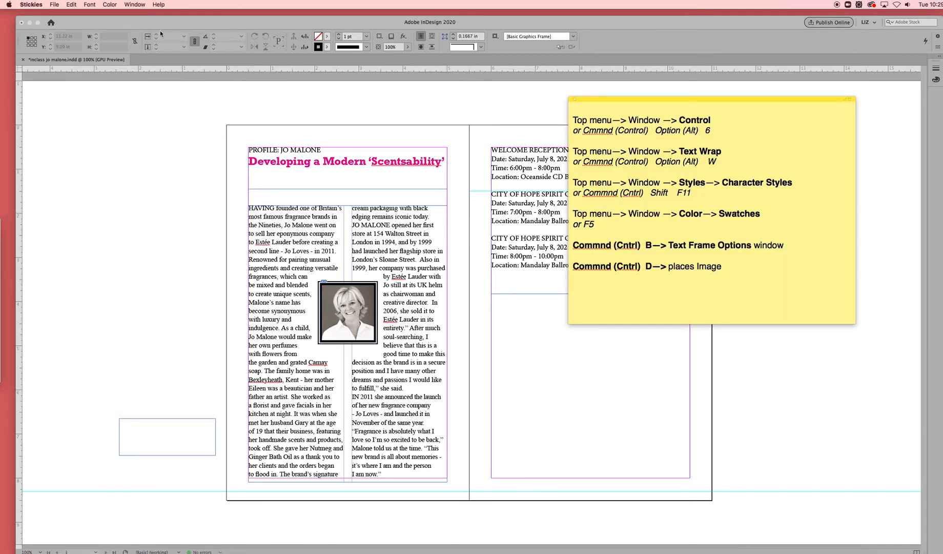
pyautogui.click(386, 108)
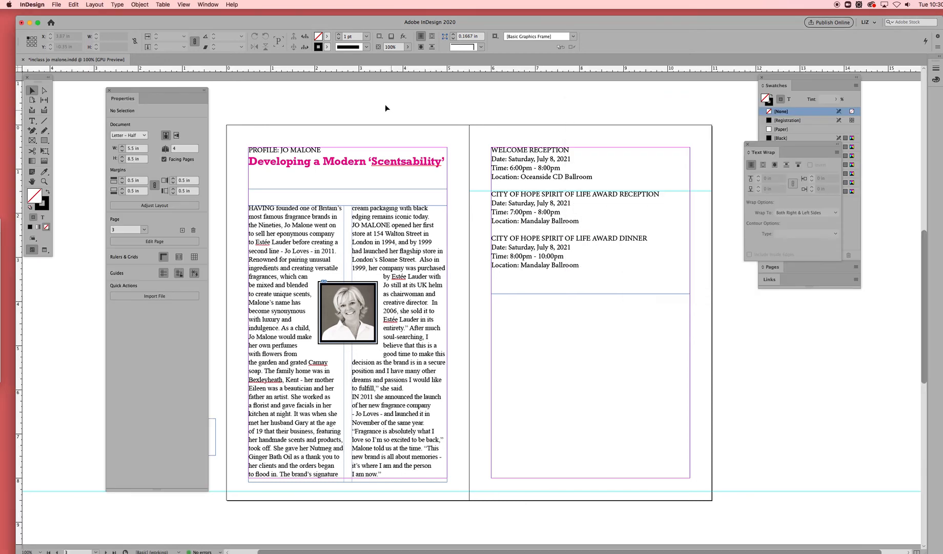
# Show the Character Styles panel below the other panels, and move the Properties panel beside the event schedule page
pyautogui.click(208, 4)
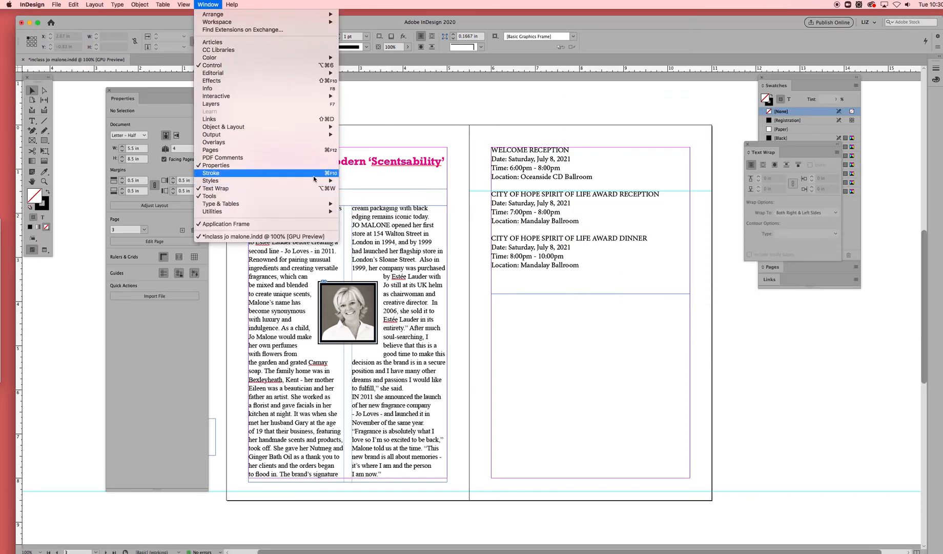
pyautogui.moveTo(287, 181)
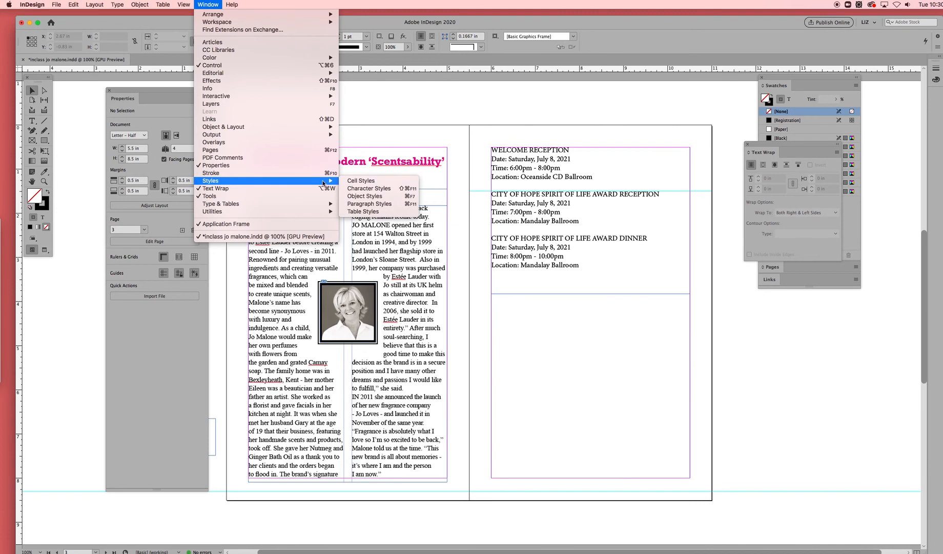
pyautogui.click(396, 189)
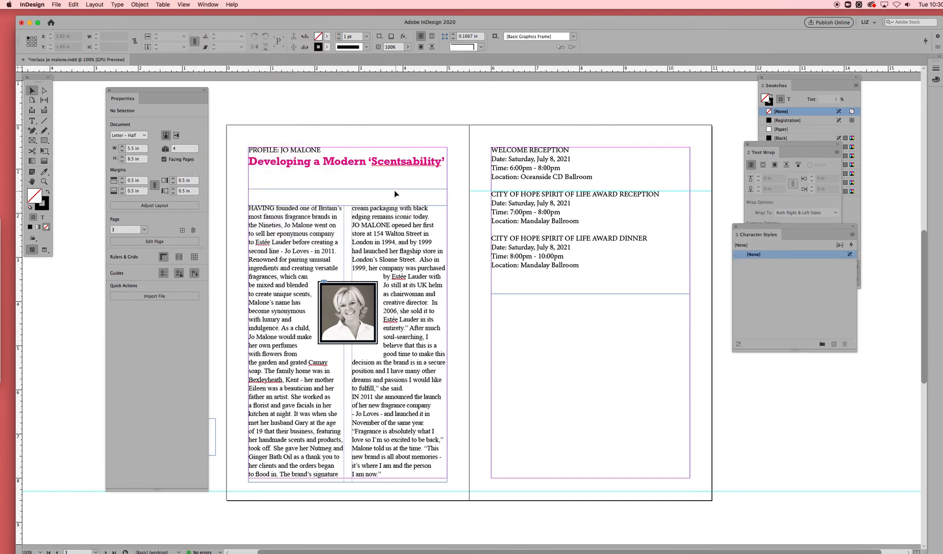
pyautogui.moveTo(800, 225); pyautogui.dragTo(818, 296)
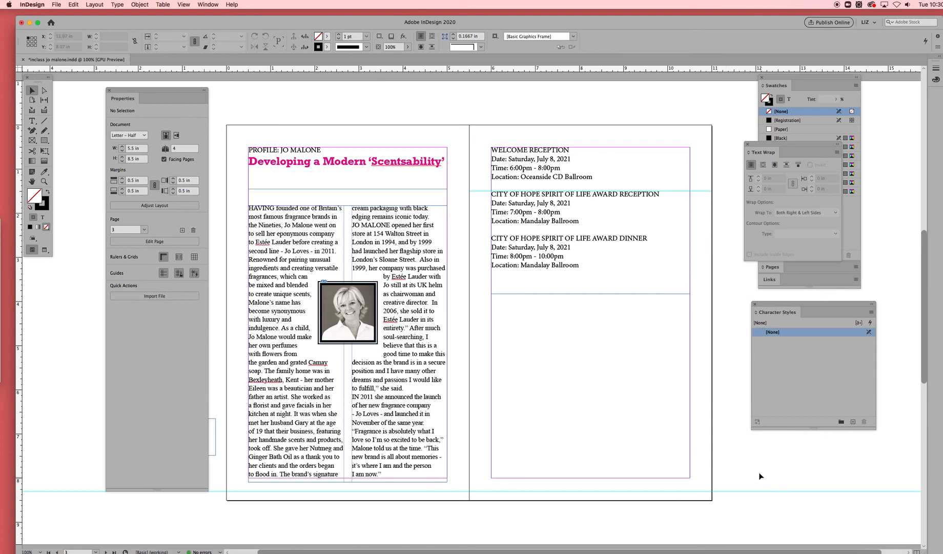
pyautogui.moveTo(183, 96); pyautogui.dragTo(157, 94)
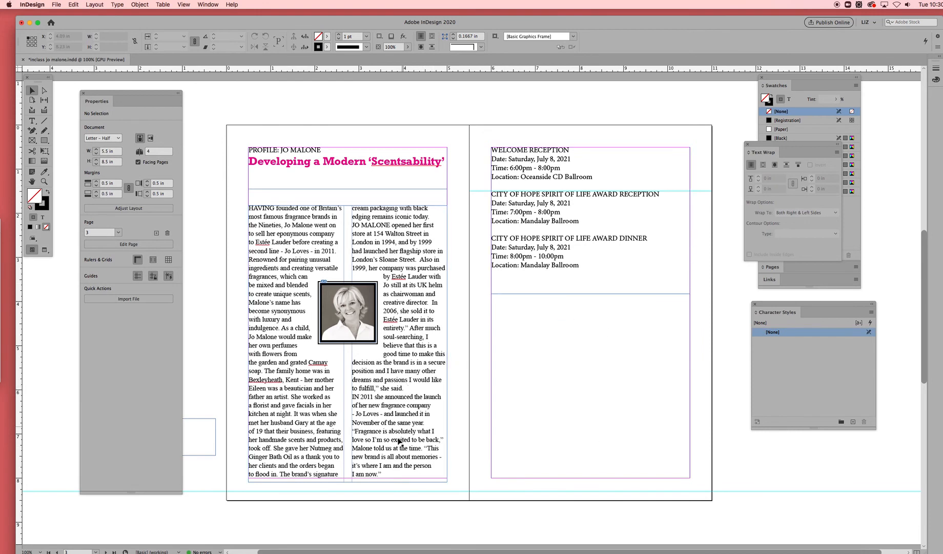
pyautogui.moveTo(133, 91); pyautogui.dragTo(870, 105)
# Fill the empty threaded text frame on the pasteboard with C=0 M=0 Y=100 K=0, and move it farther from the article page
pyautogui.click(181, 440)
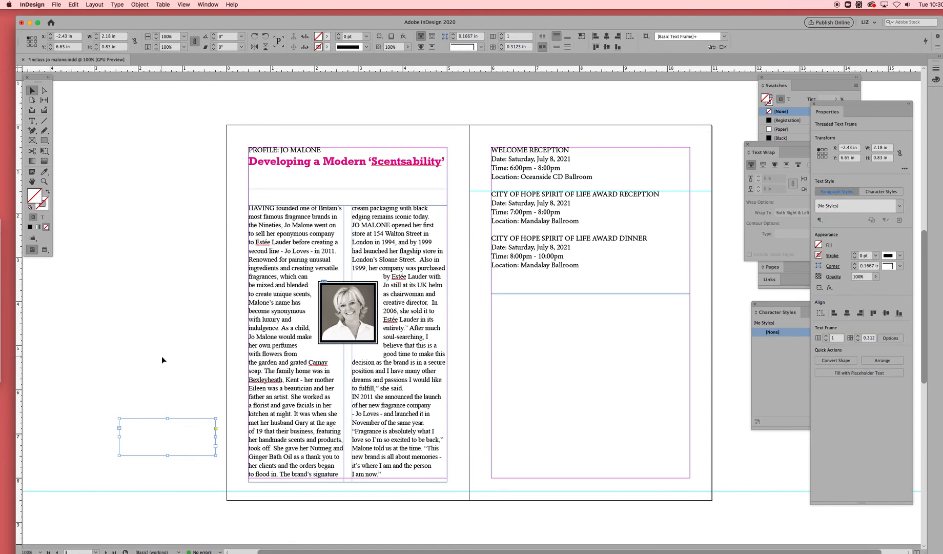
pyautogui.click(175, 379)
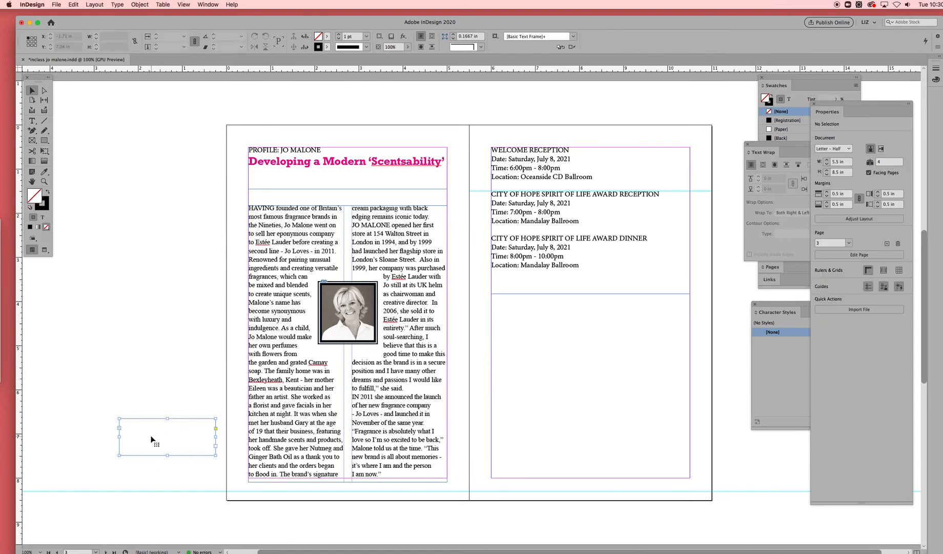
pyautogui.click(152, 440)
pyautogui.click(326, 36)
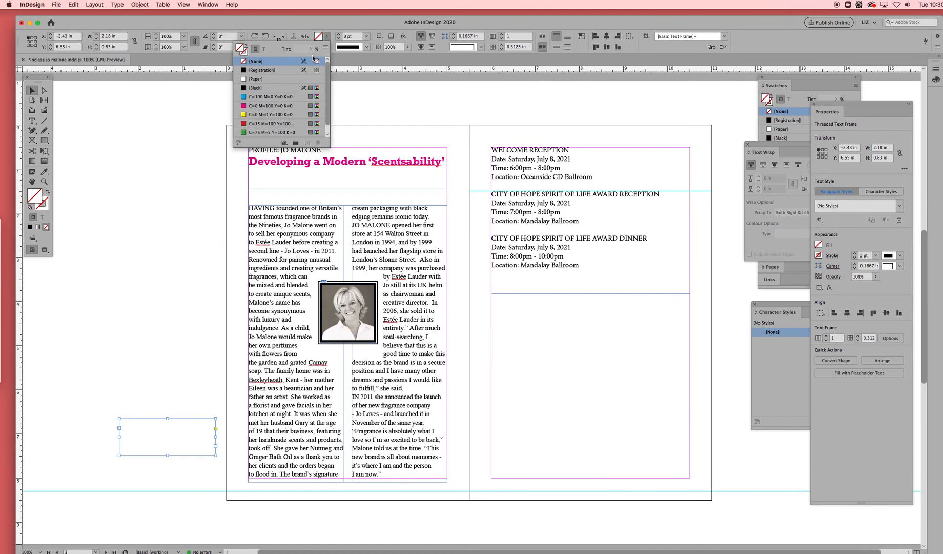
pyautogui.click(271, 114)
pyautogui.click(158, 384)
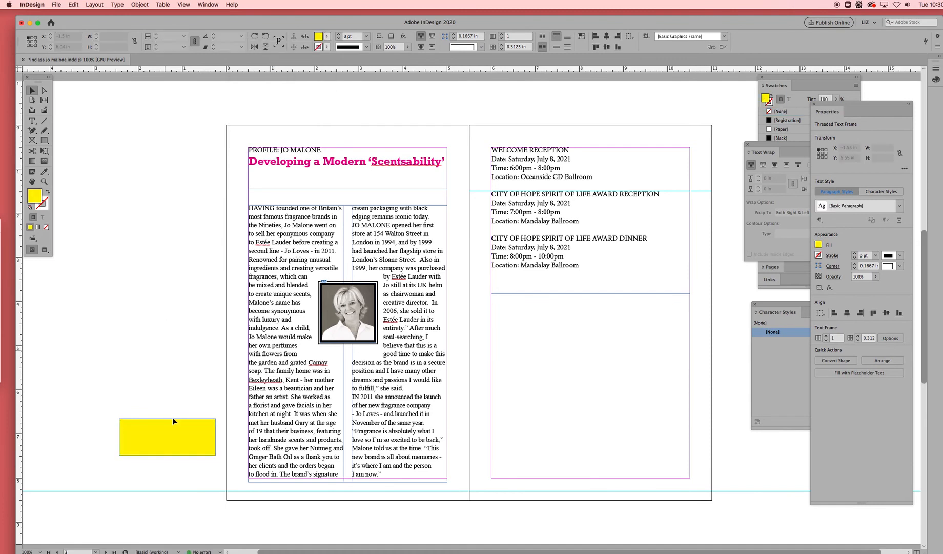
pyautogui.moveTo(188, 438); pyautogui.dragTo(99, 474)
pyautogui.click(182, 384)
# Lower the top edge of the two-column article frame, and raise it to Y 1.79 in for a height of 6.3 in
pyautogui.click(310, 442)
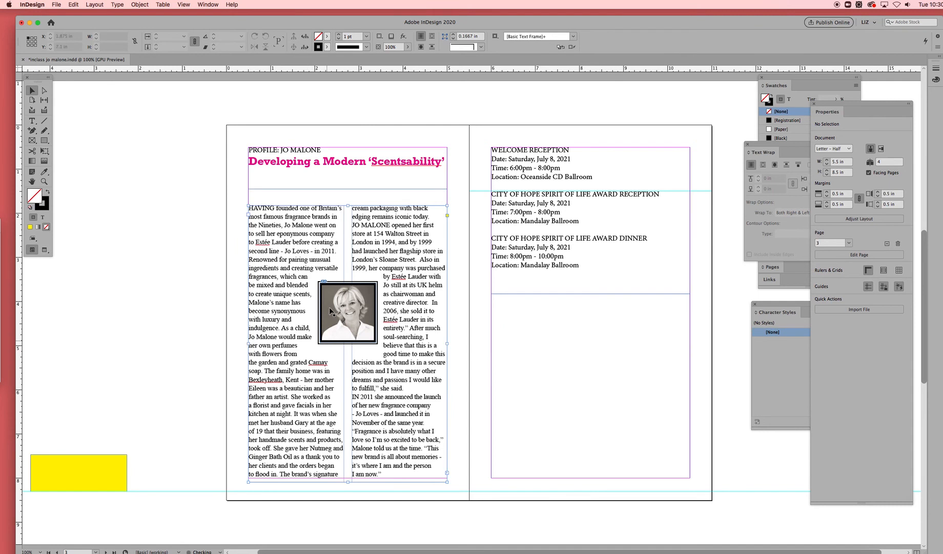
pyautogui.moveTo(348, 206); pyautogui.dragTo(347, 220)
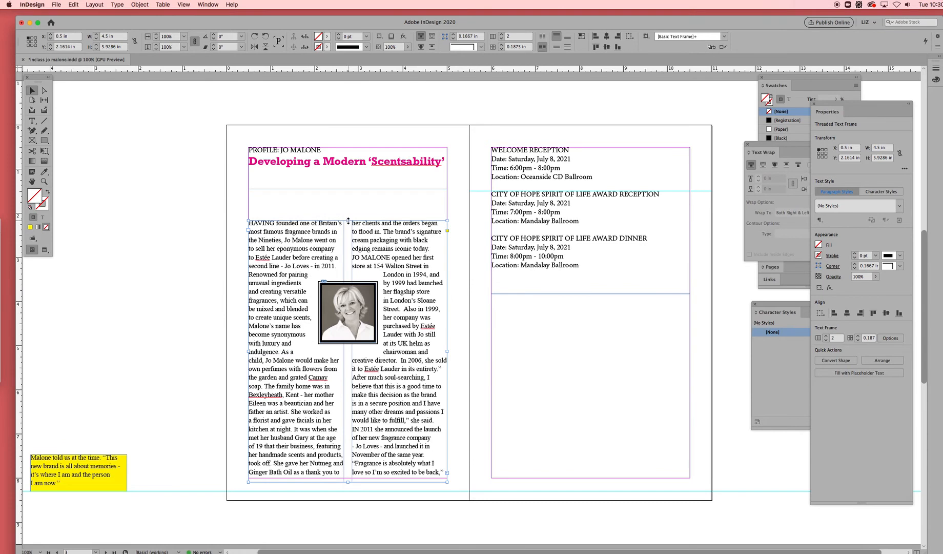
pyautogui.moveTo(349, 219); pyautogui.dragTo(349, 203)
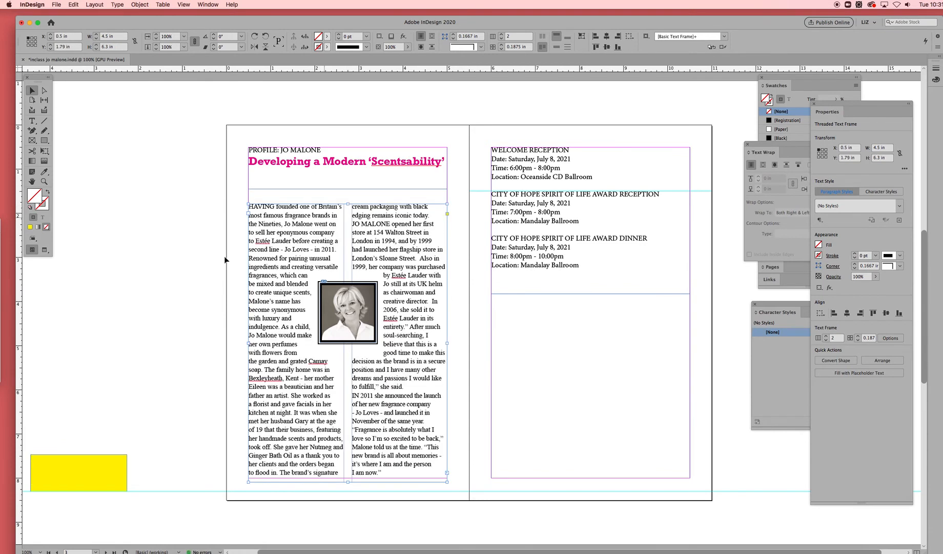
pyautogui.click(104, 320)
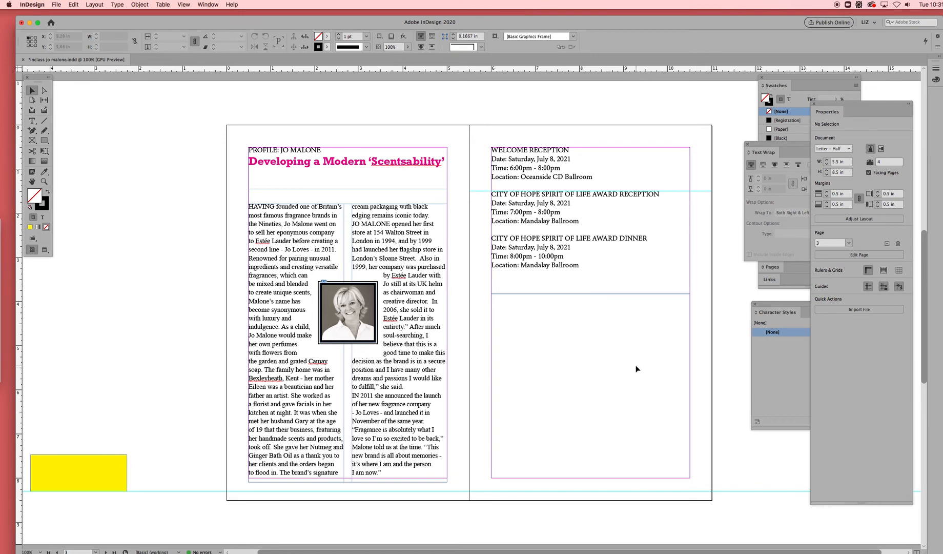
# Move the event schedule text frame down to Y 0.89 in and deselect it
pyautogui.click(572, 259)
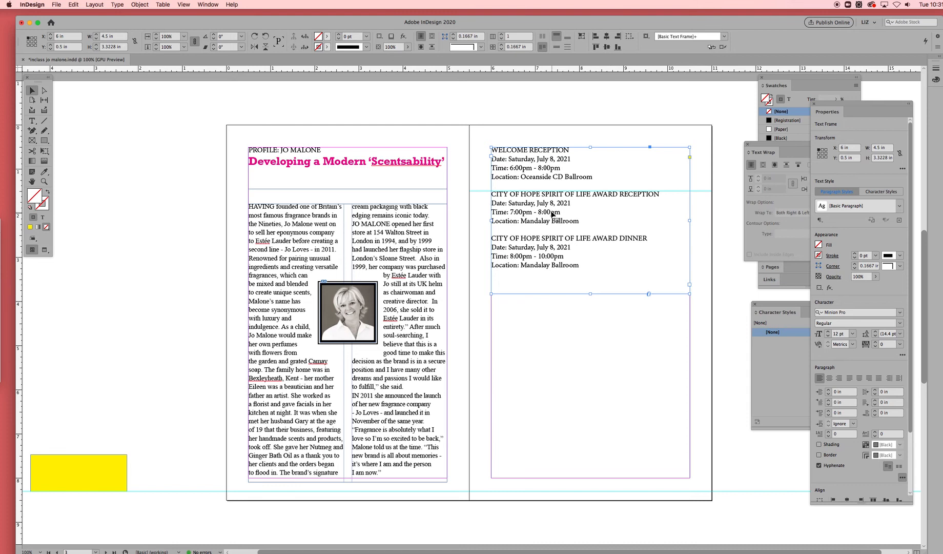
pyautogui.moveTo(553, 214); pyautogui.dragTo(553, 232)
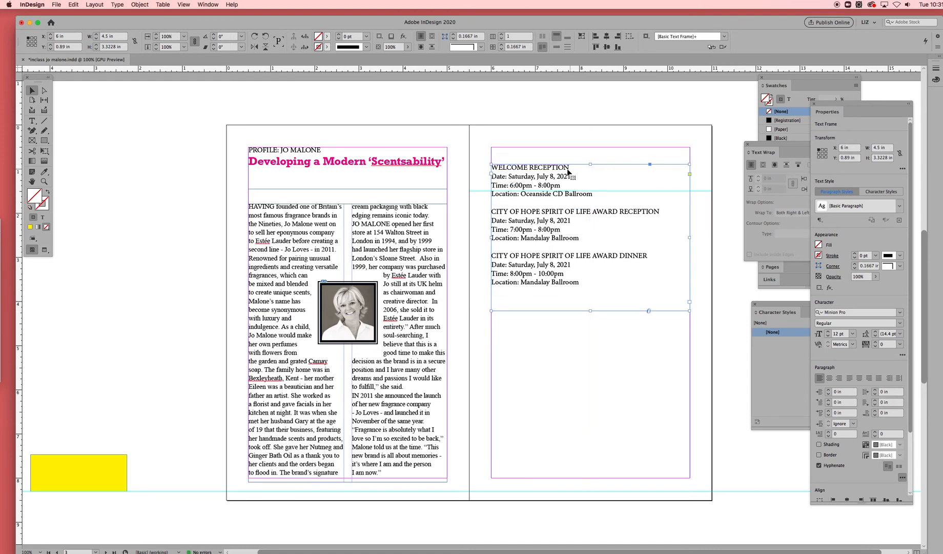
pyautogui.click(644, 120)
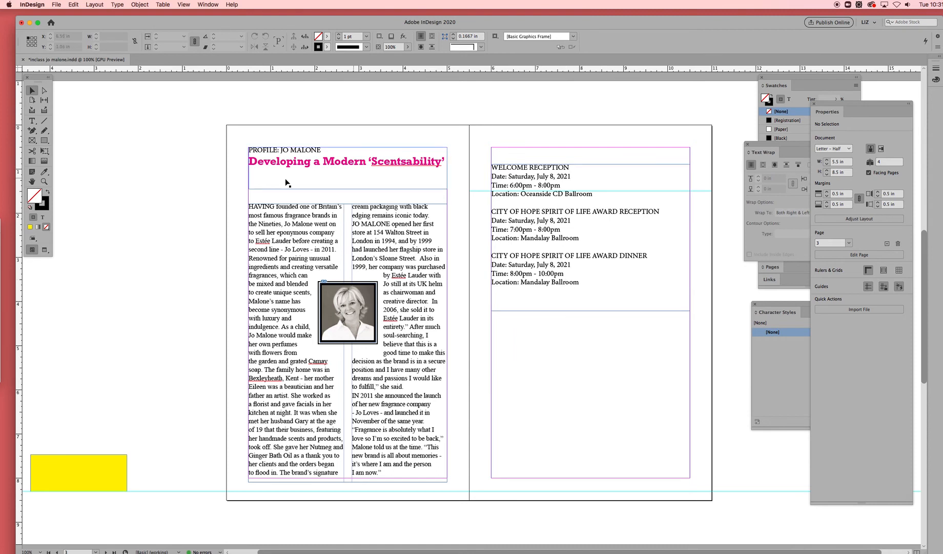
# Set the WELCOME RECEPTION heading in Rockwell Bold
pyautogui.click(32, 120)
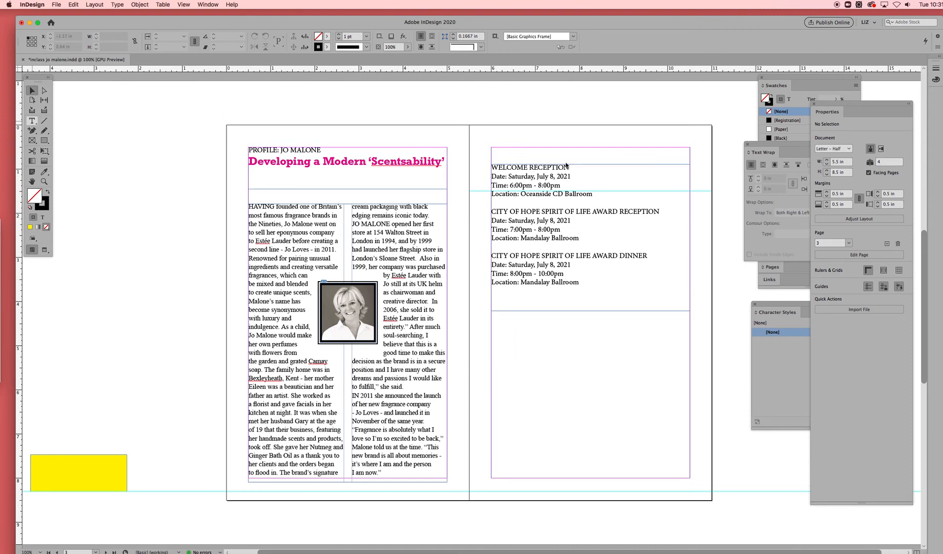
pyautogui.click(570, 169)
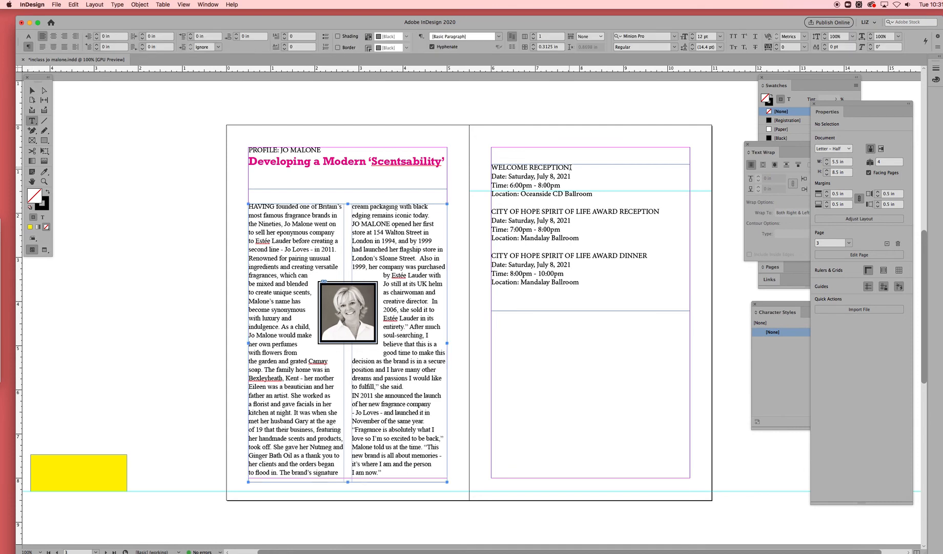
pyautogui.click(552, 168)
pyautogui.moveTo(568, 167); pyautogui.dragTo(491, 167)
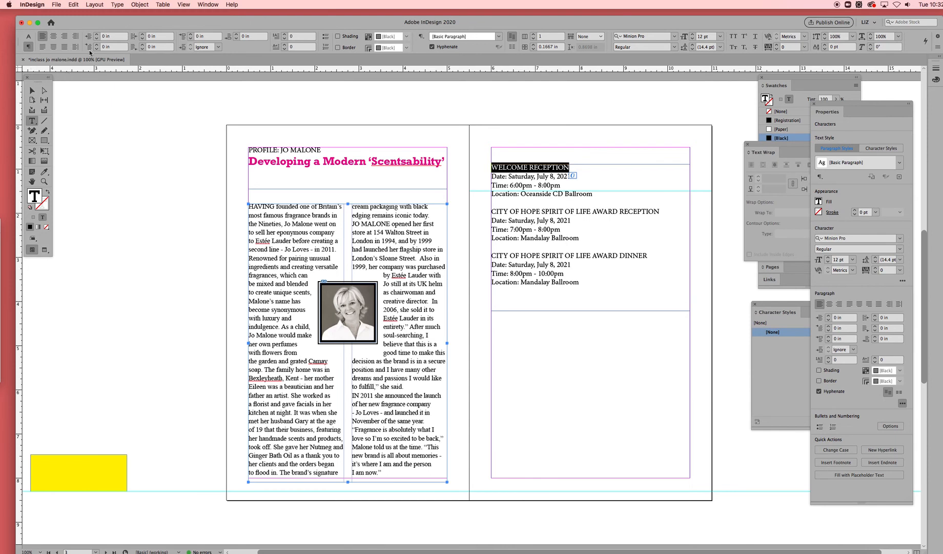
pyautogui.click(28, 36)
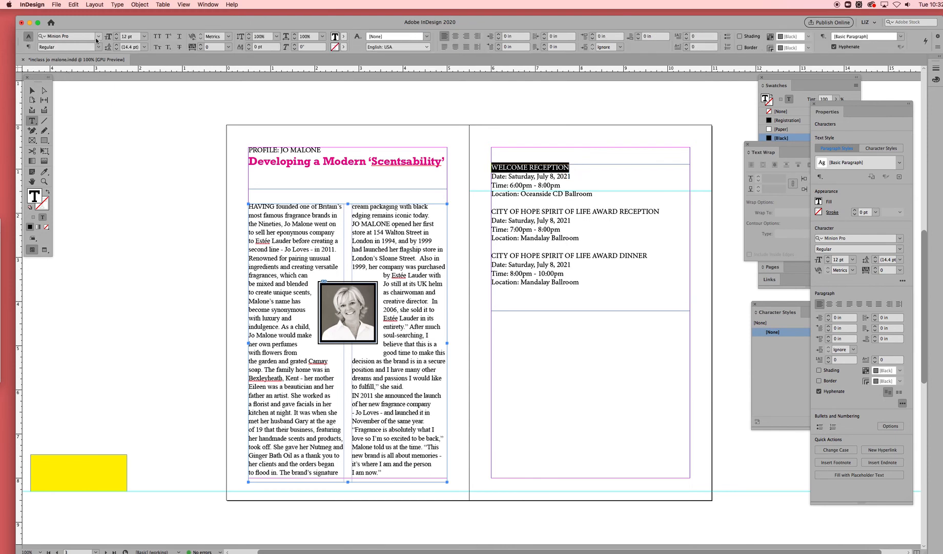
pyautogui.click(99, 38)
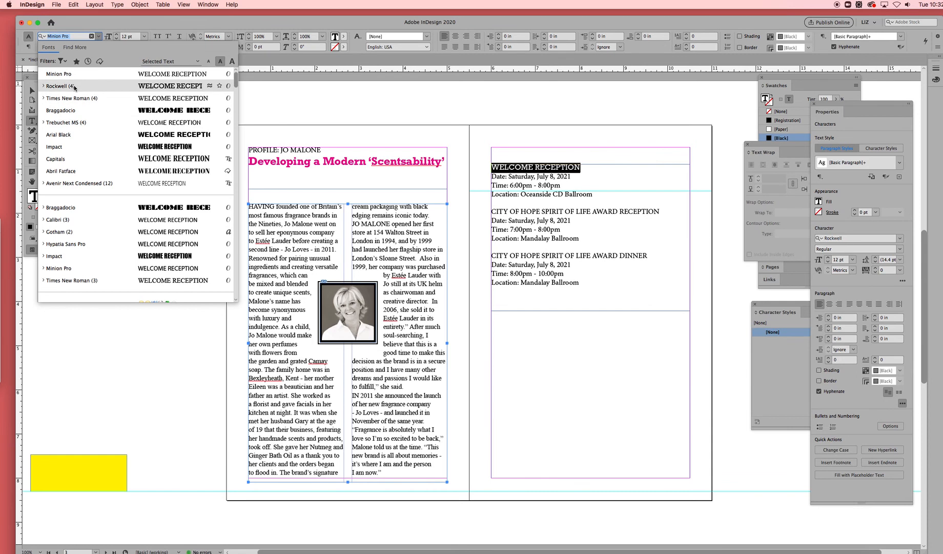
pyautogui.click(94, 90)
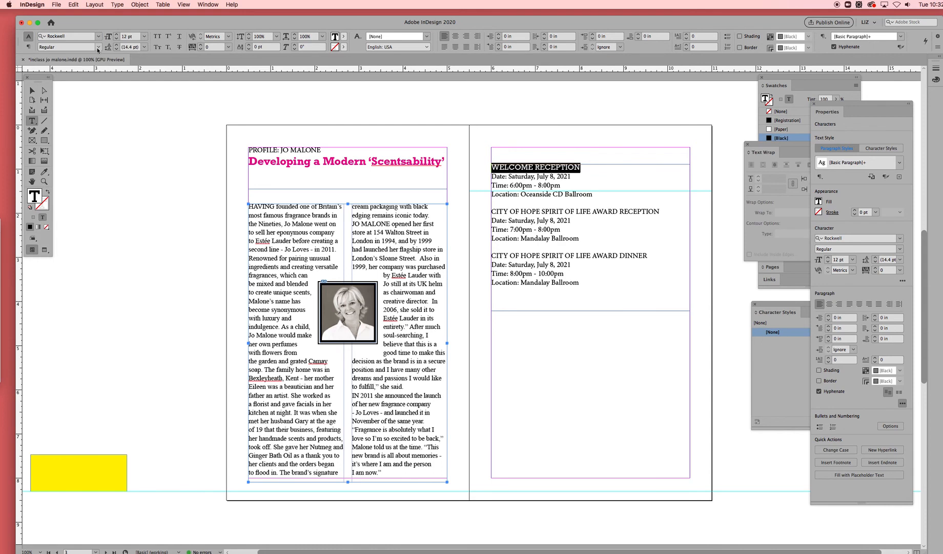
pyautogui.click(98, 48)
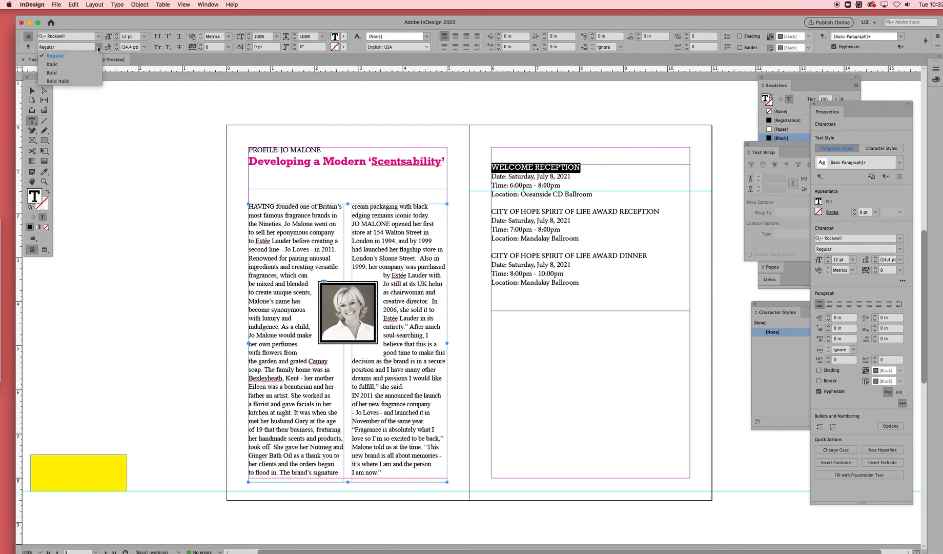
pyautogui.click(90, 74)
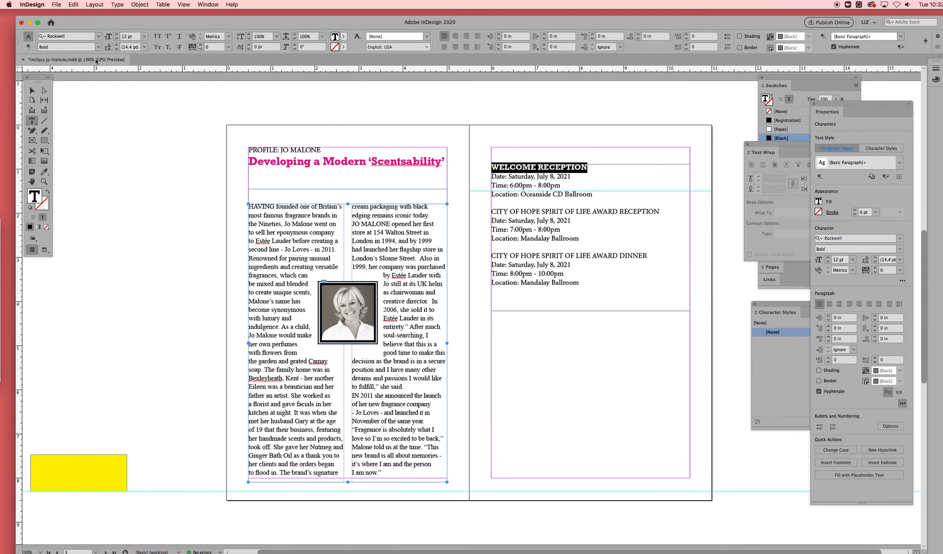
pyautogui.click(99, 48)
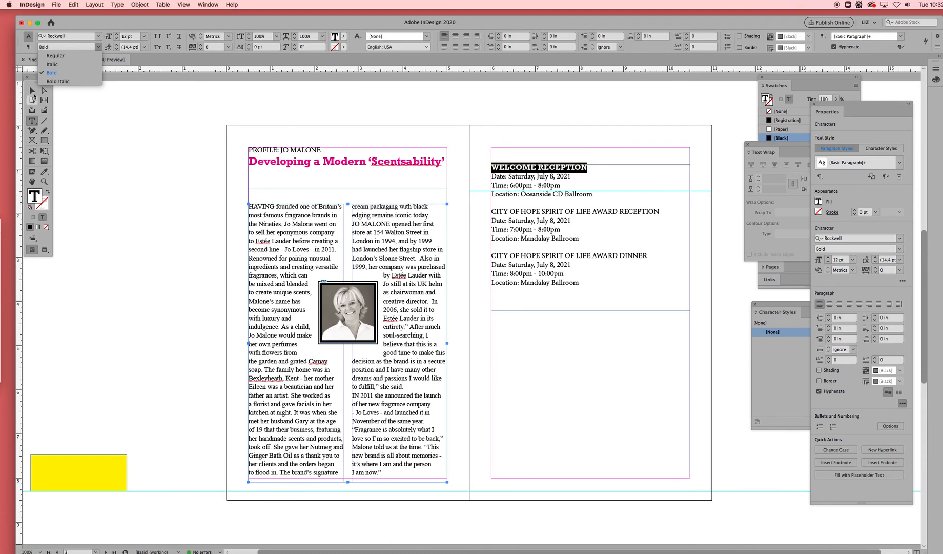
pyautogui.click(306, 135)
pyautogui.click(595, 174)
# Set the date and time lines under WELCOME RECEPTION in Rockwell Bold Italic
pyautogui.click(32, 90)
pyautogui.click(533, 183)
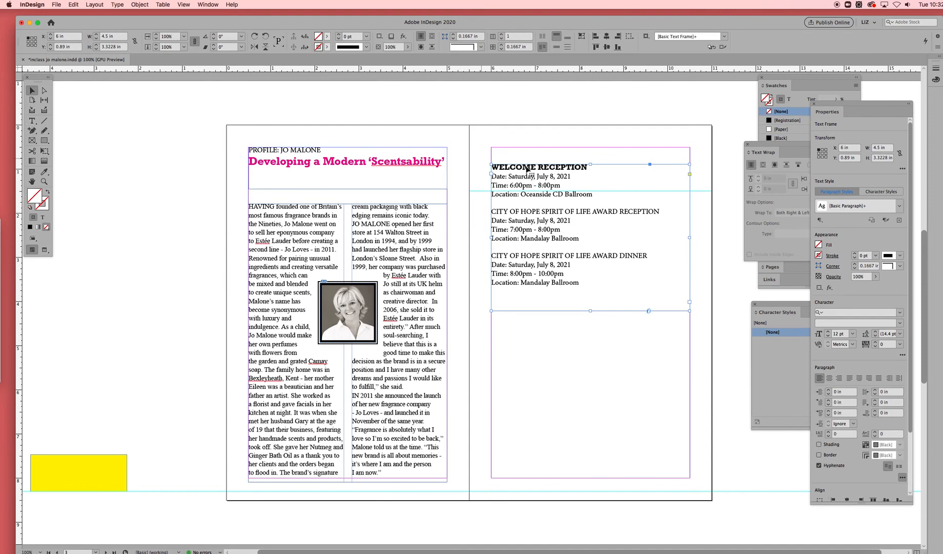
pyautogui.click(33, 121)
pyautogui.click(573, 179)
pyautogui.moveTo(572, 178); pyautogui.dragTo(491, 176)
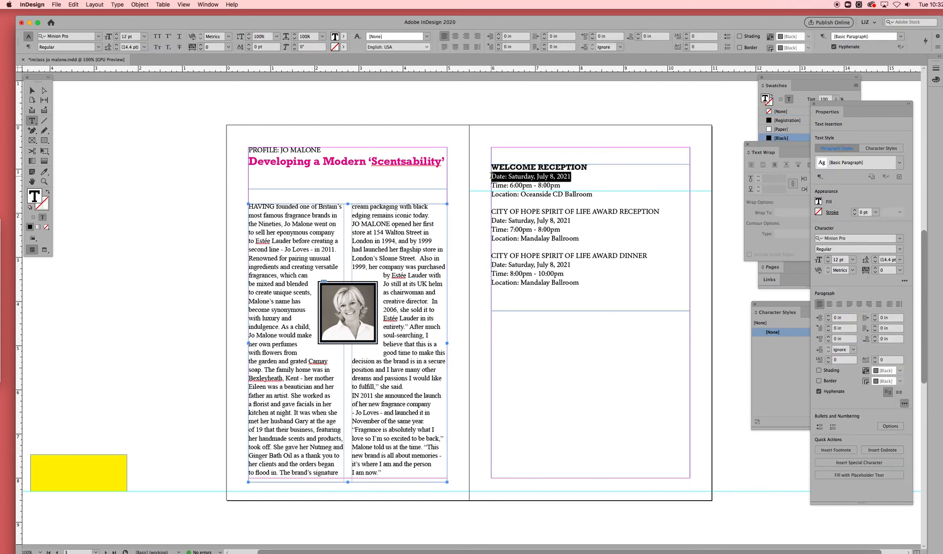
pyautogui.moveTo(561, 186); pyautogui.dragTo(491, 176)
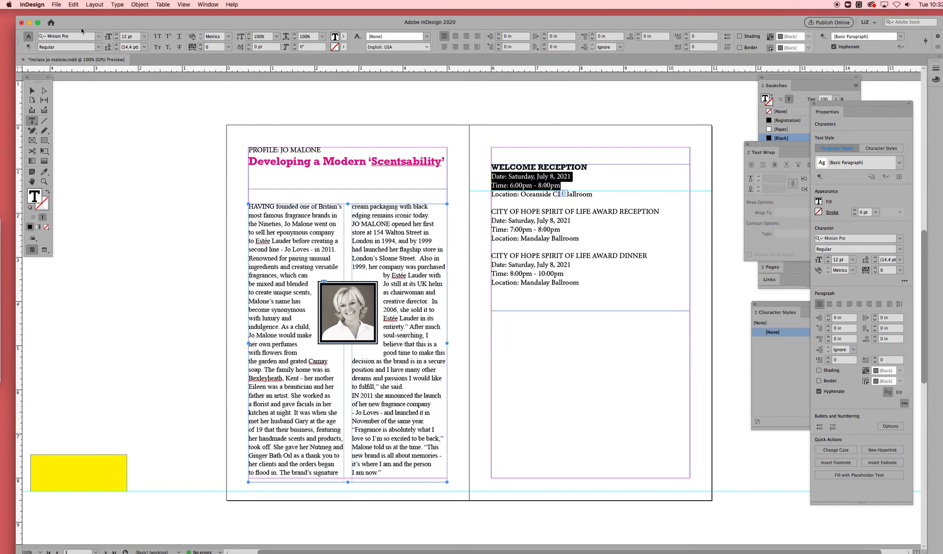
pyautogui.click(99, 37)
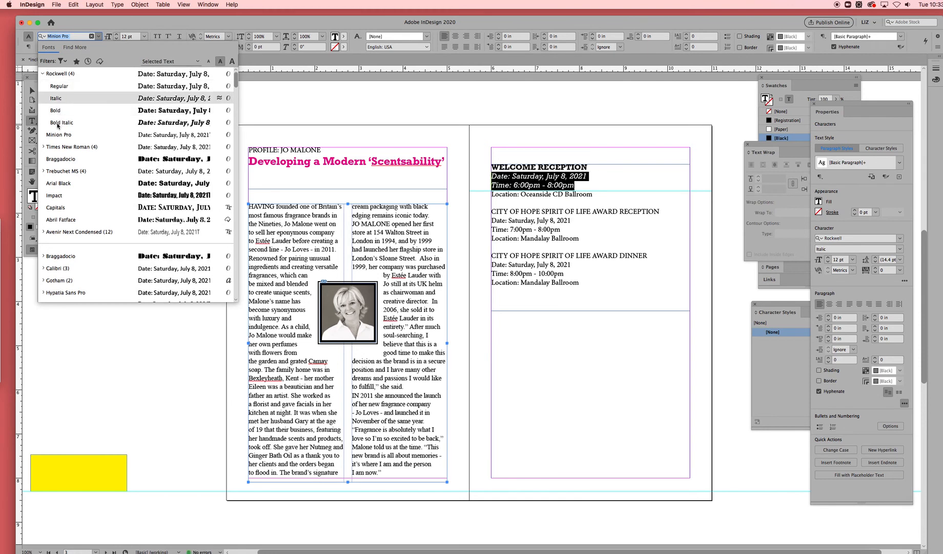
pyautogui.click(59, 123)
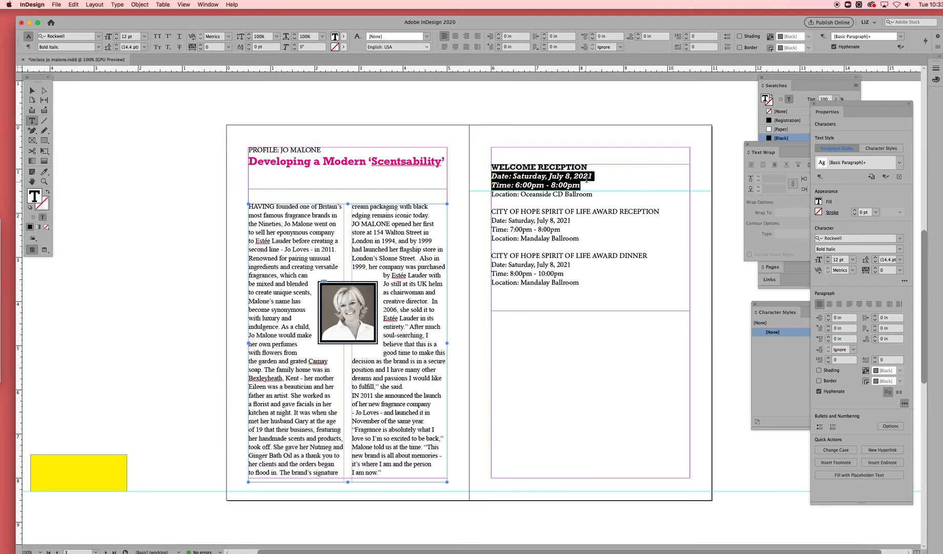
# Set the location line under WELCOME RECEPTION in Rockwell Regular and deselect the text
pyautogui.moveTo(595, 194); pyautogui.dragTo(488, 196)
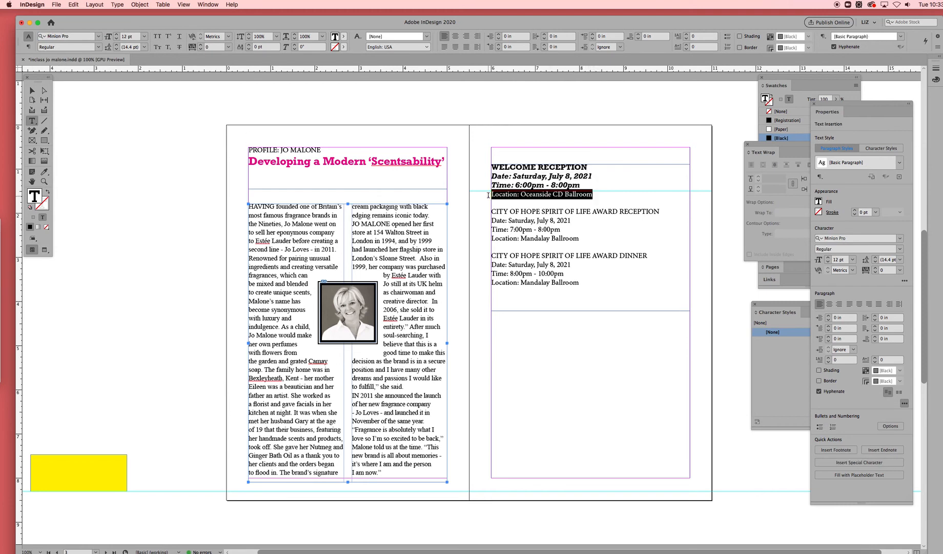
pyautogui.click(99, 36)
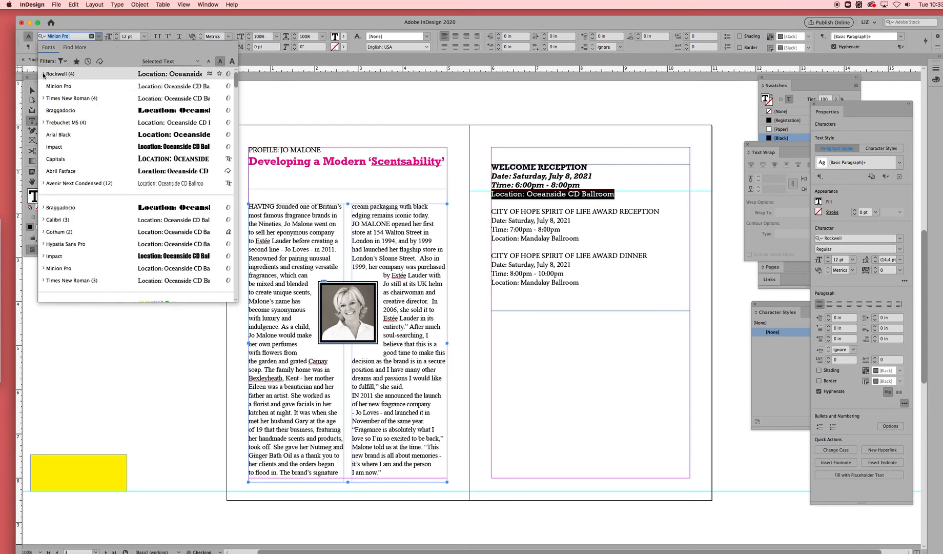
pyautogui.click(44, 75)
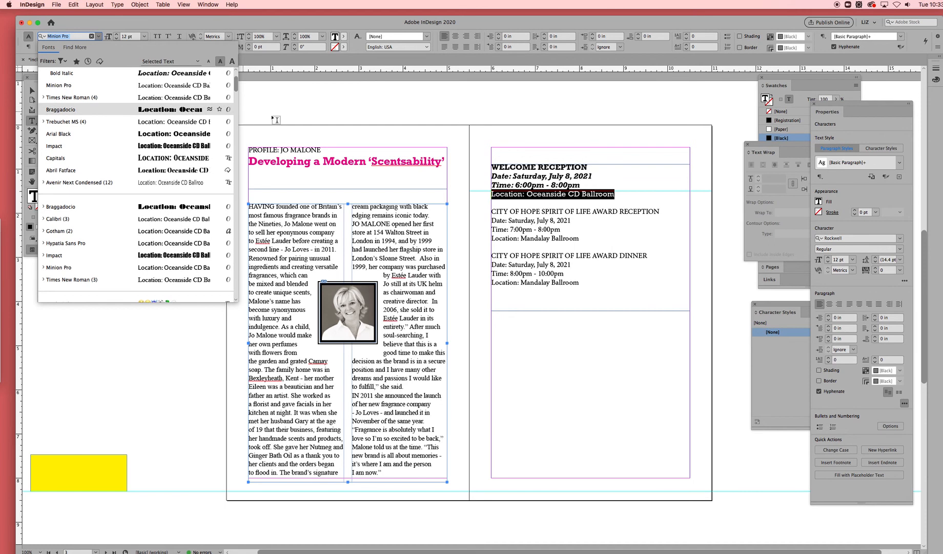
pyautogui.scroll(3, 61, 113)
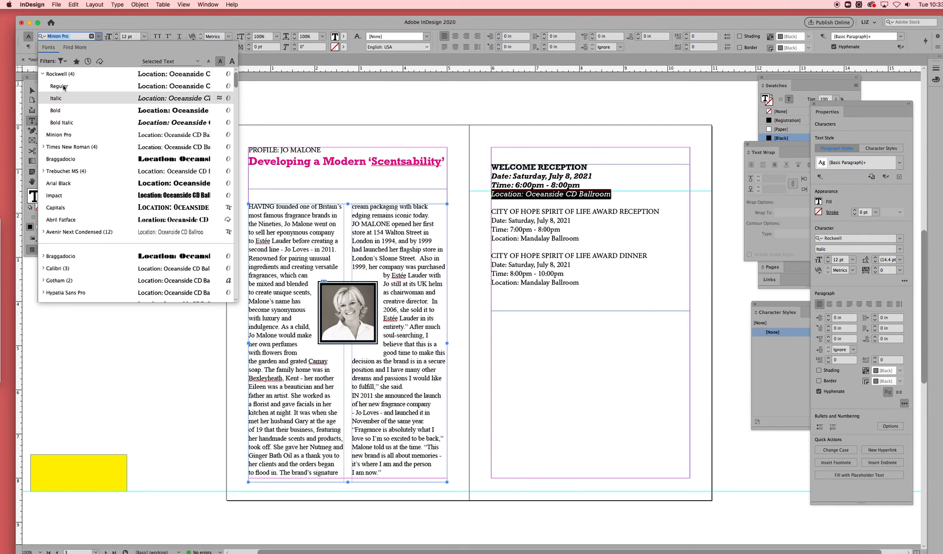
pyautogui.click(63, 88)
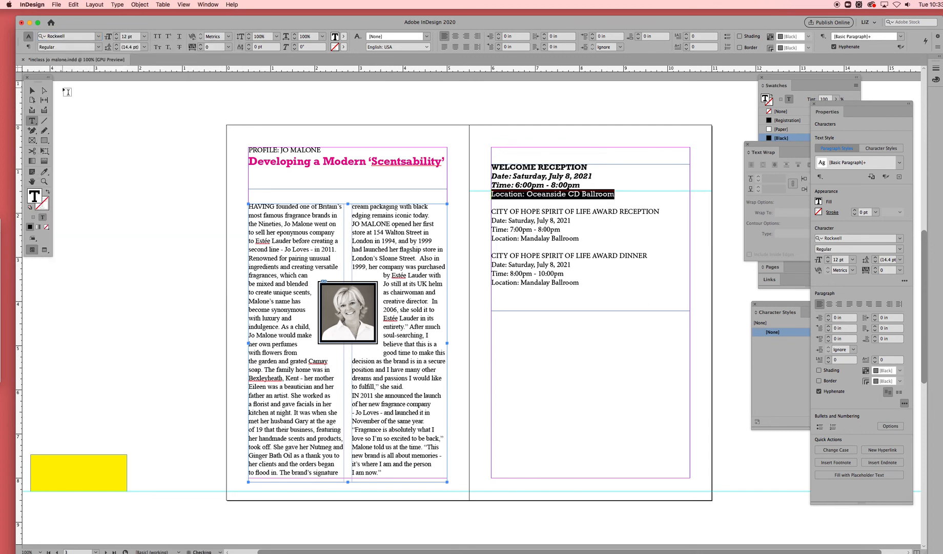
pyautogui.click(622, 195)
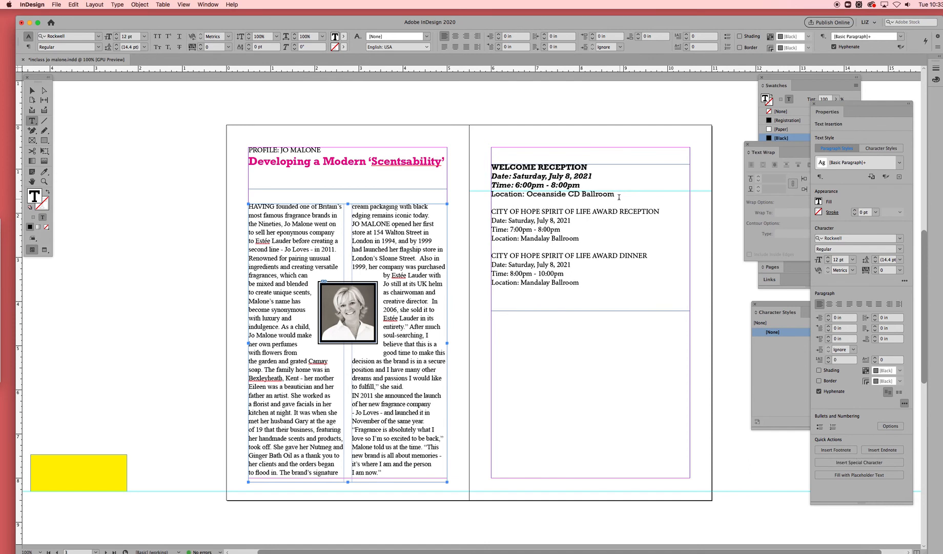
# Close and reopen the Character Styles panel, and place it over the upper part of the profile page near the spread's centre
pyautogui.click(589, 167)
pyautogui.moveTo(660, 210); pyautogui.dragTo(624, 211)
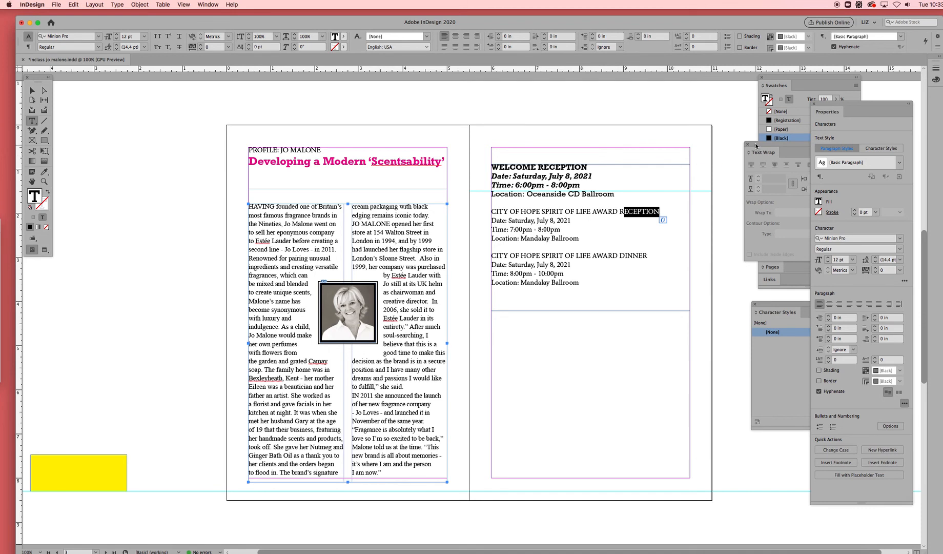
pyautogui.moveTo(777, 306); pyautogui.dragTo(527, 330)
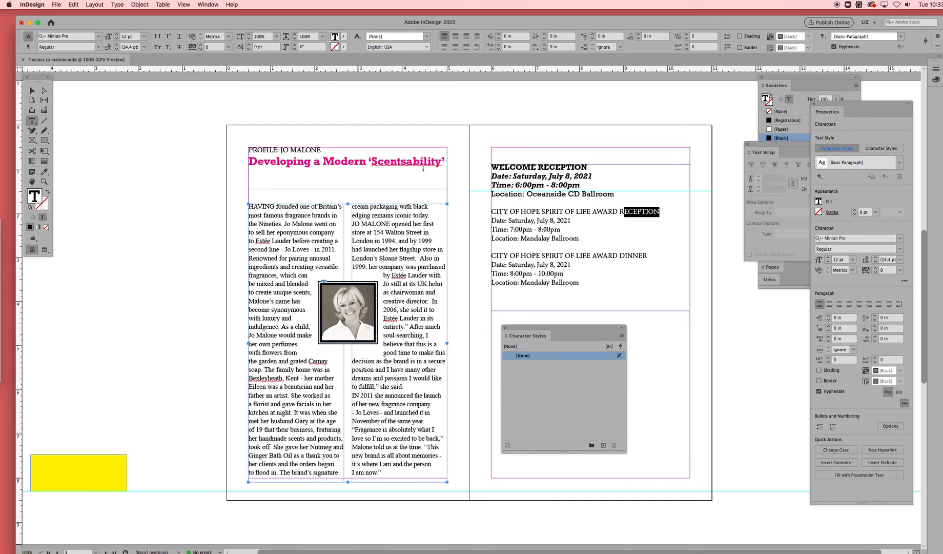
pyautogui.click(506, 328)
pyautogui.click(208, 5)
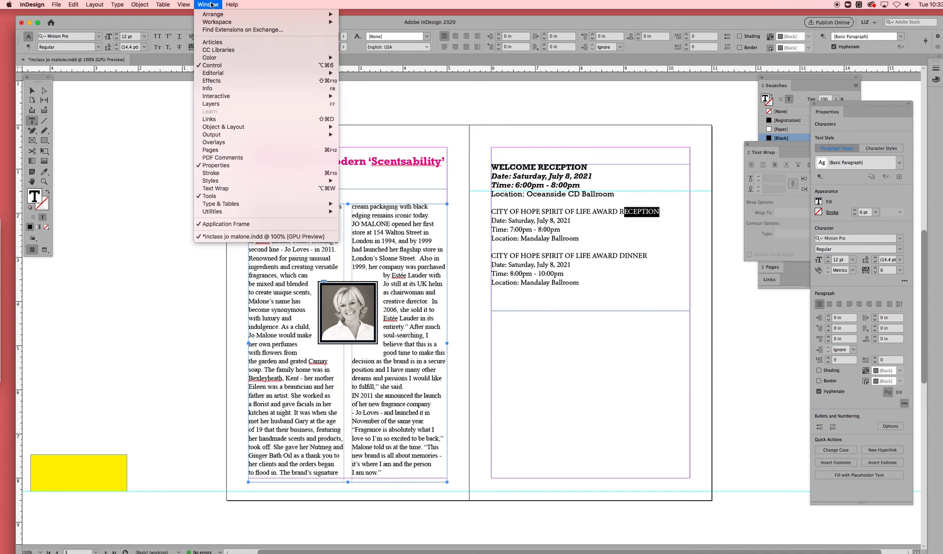
pyautogui.moveTo(228, 183)
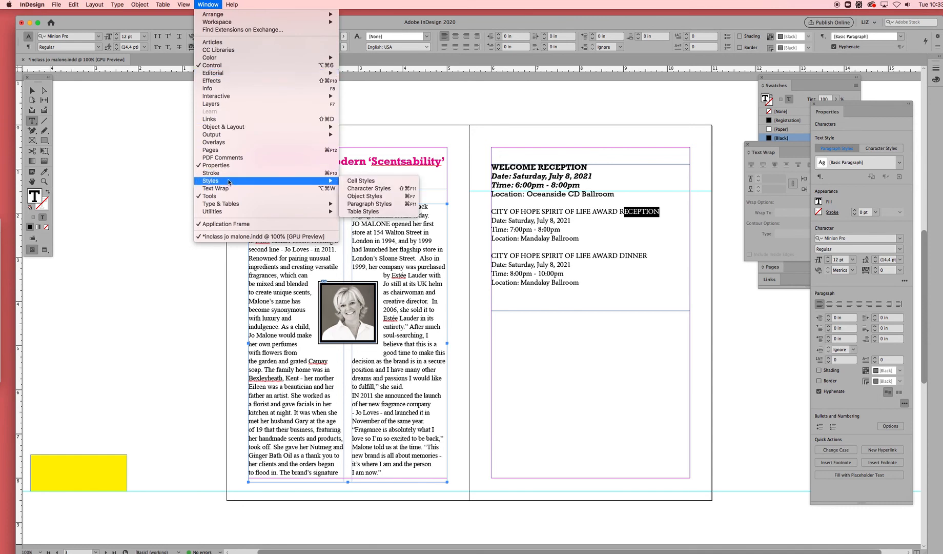
pyautogui.click(364, 189)
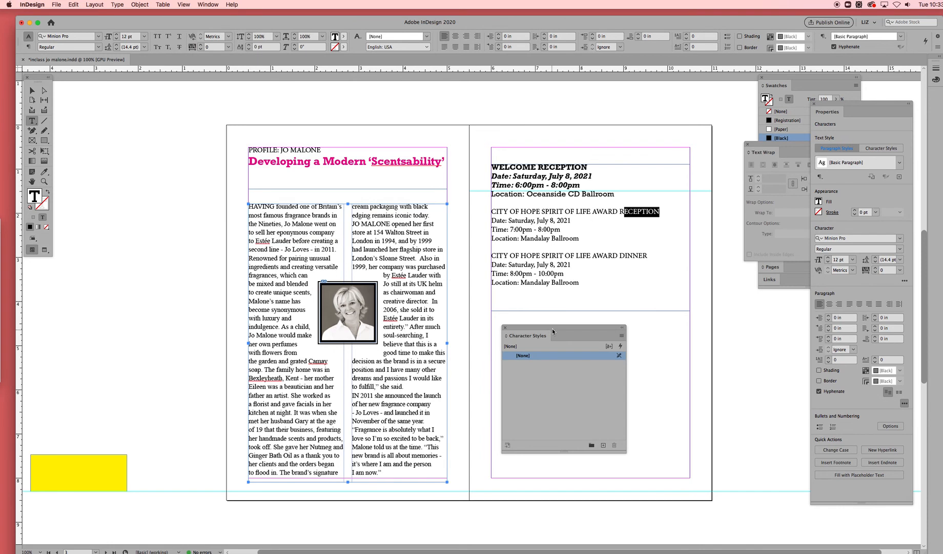
pyautogui.moveTo(598, 326); pyautogui.dragTo(432, 105)
# Create a character style named "event name" from the WELCOME RECEPTION heading, keeping its options dialog clear of the event listings
pyautogui.click(570, 165)
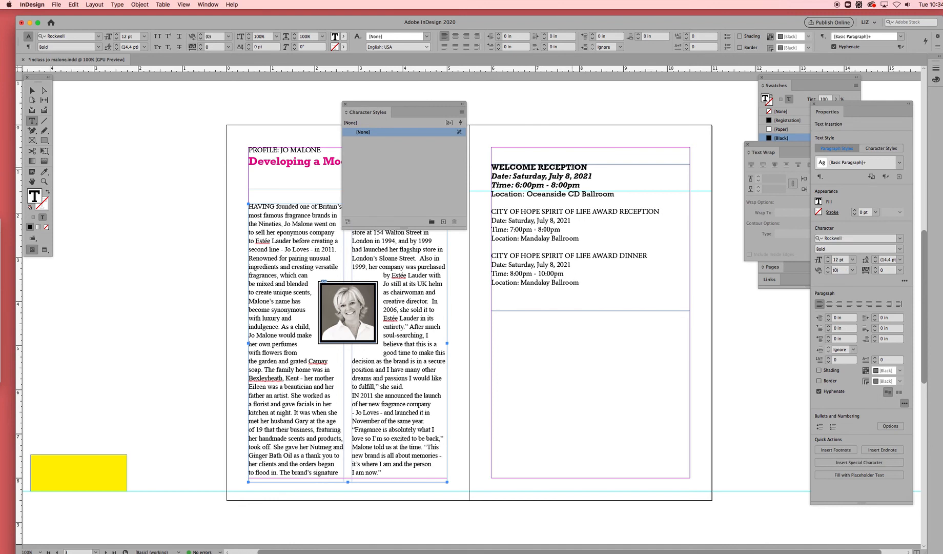
pyautogui.moveTo(587, 167); pyautogui.dragTo(490, 167)
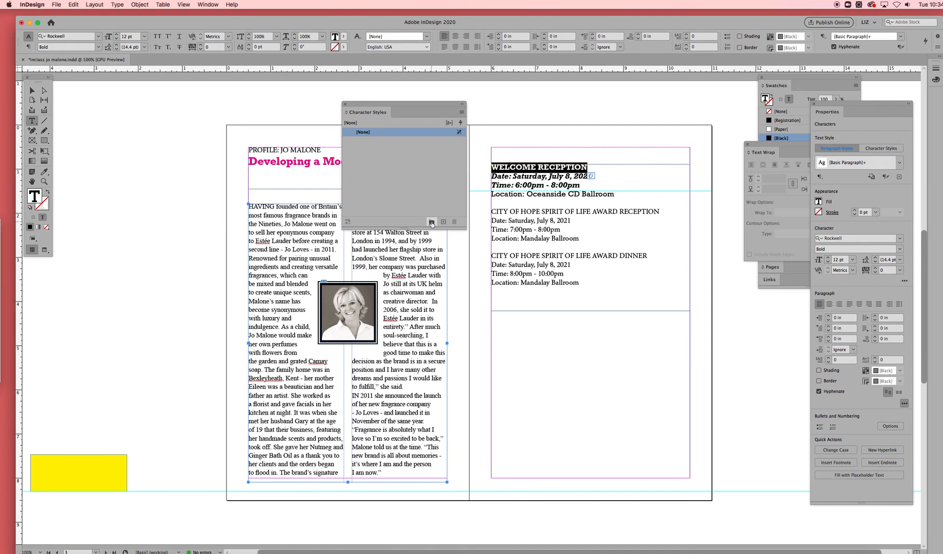
pyautogui.click(444, 223)
pyautogui.doubleClick(399, 141)
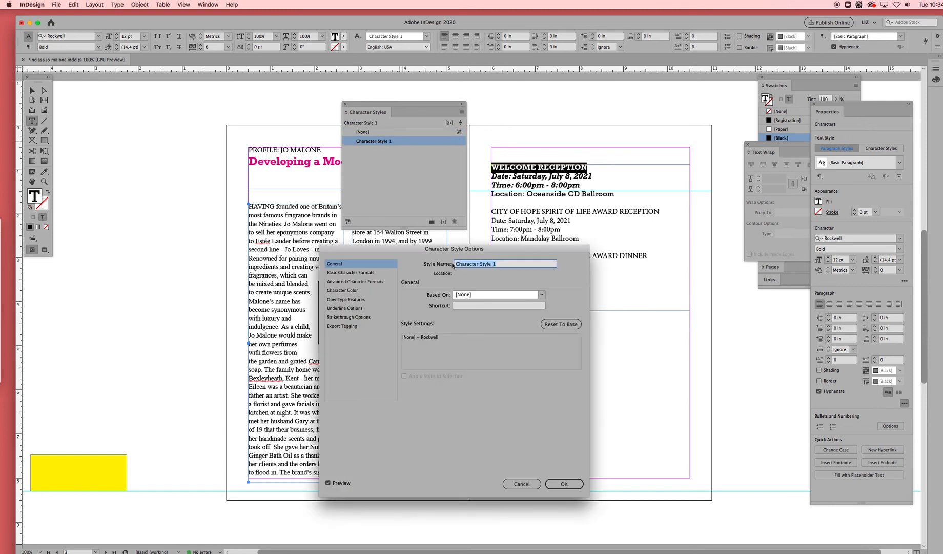
pyautogui.write('event name')
pyautogui.moveTo(510, 251); pyautogui.dragTo(386, 173)
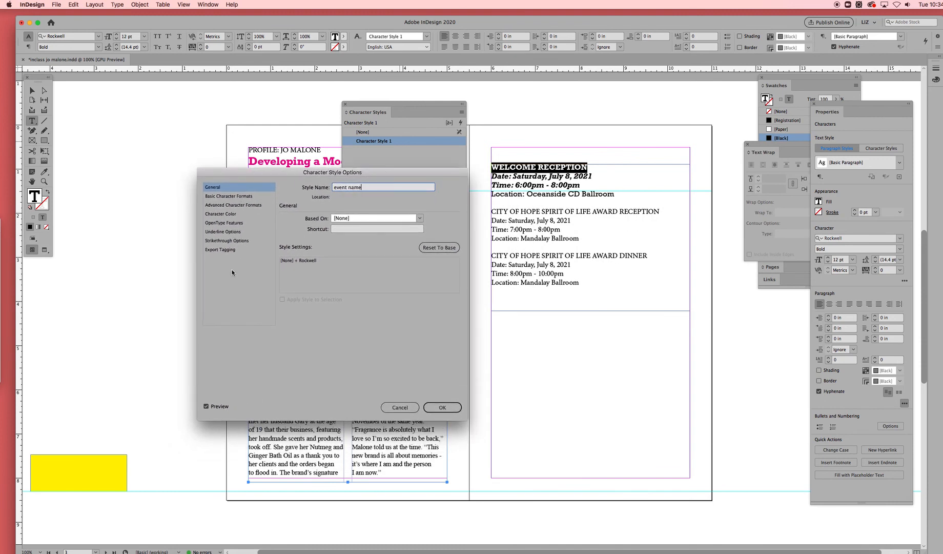
# Set the font size of the event name character style to 12.5 pt
pyautogui.click(242, 198)
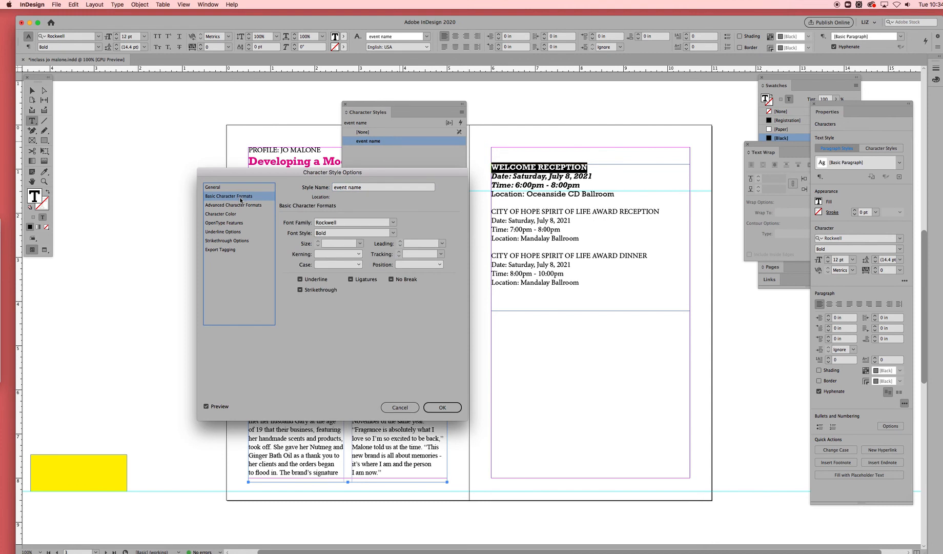
pyautogui.click(361, 244)
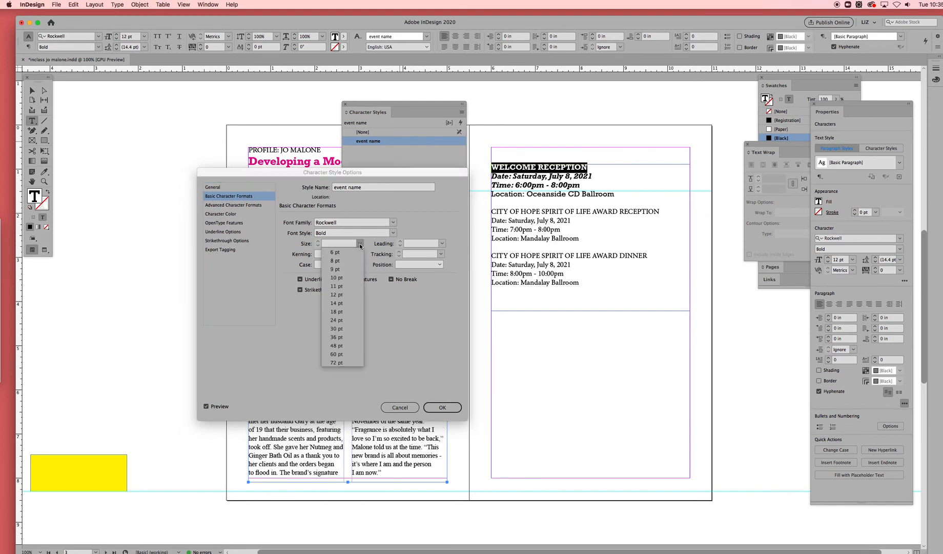
pyautogui.click(340, 295)
pyautogui.click(331, 246)
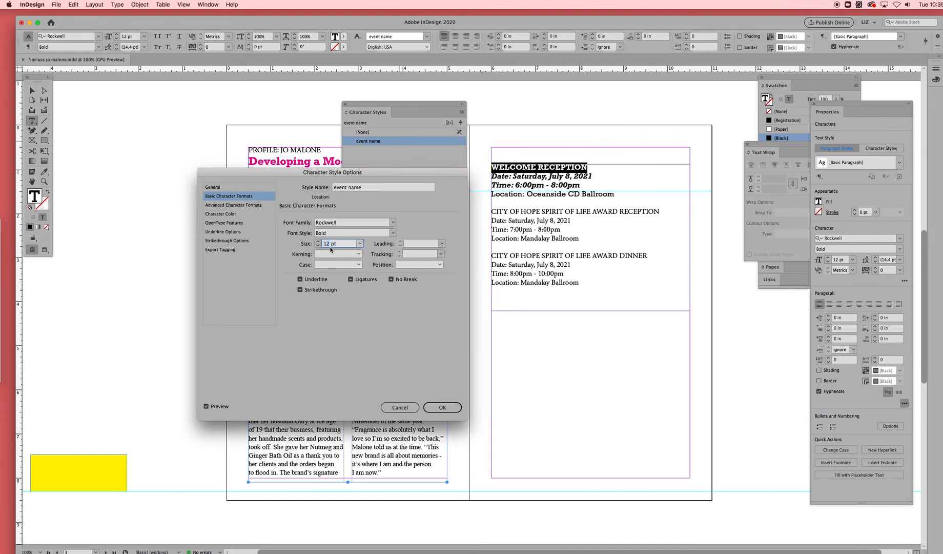
pyautogui.press('BackSpace')
pyautogui.write('.5')
pyautogui.click(359, 255)
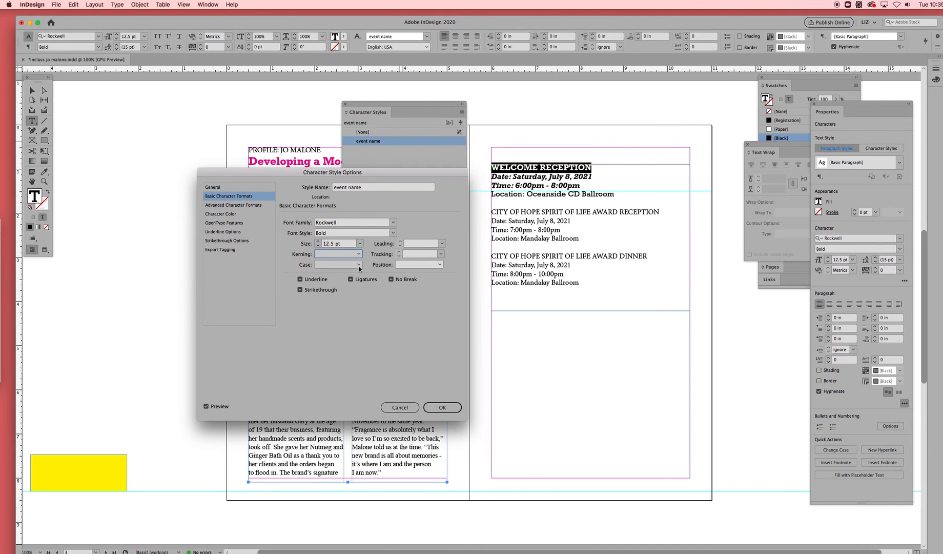
# Try a tracking of 75 for the event name style, and settle on 50
pyautogui.click(358, 265)
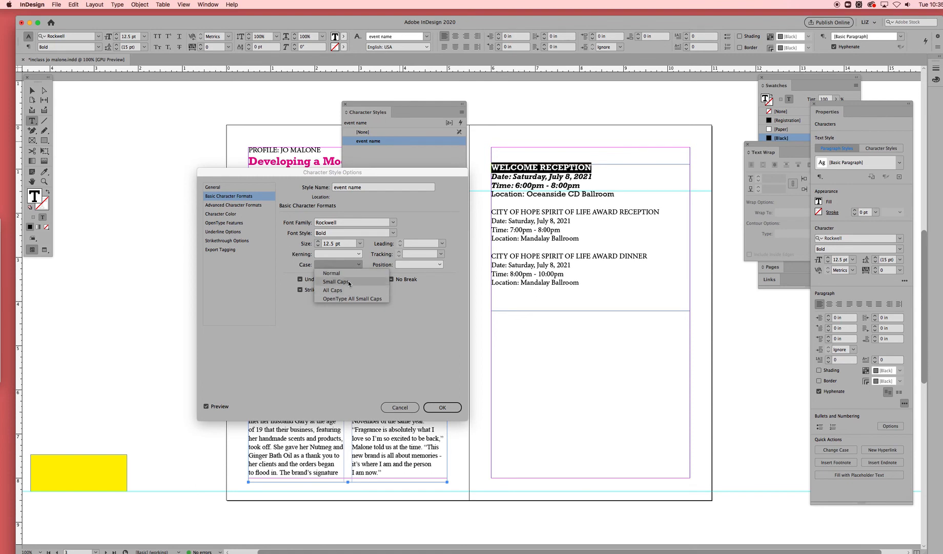
pyautogui.click(437, 245)
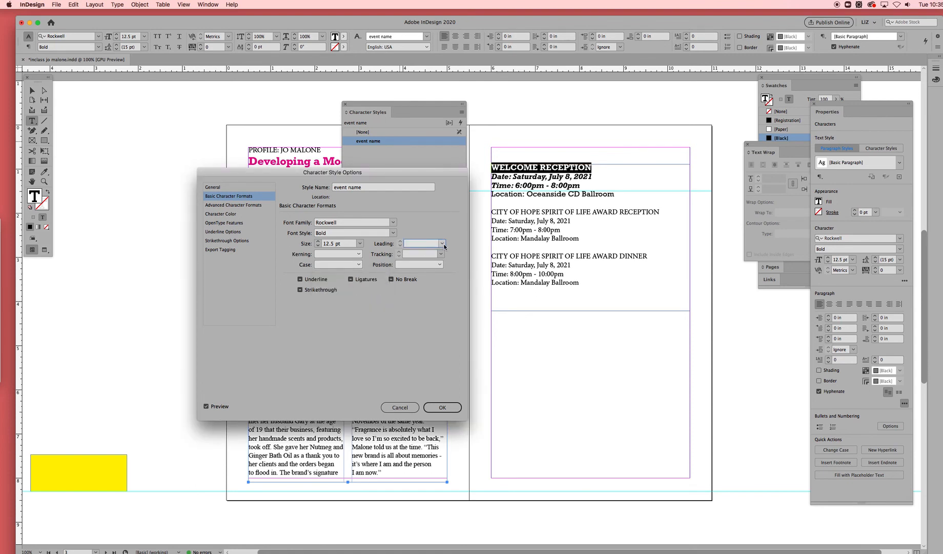
pyautogui.click(442, 255)
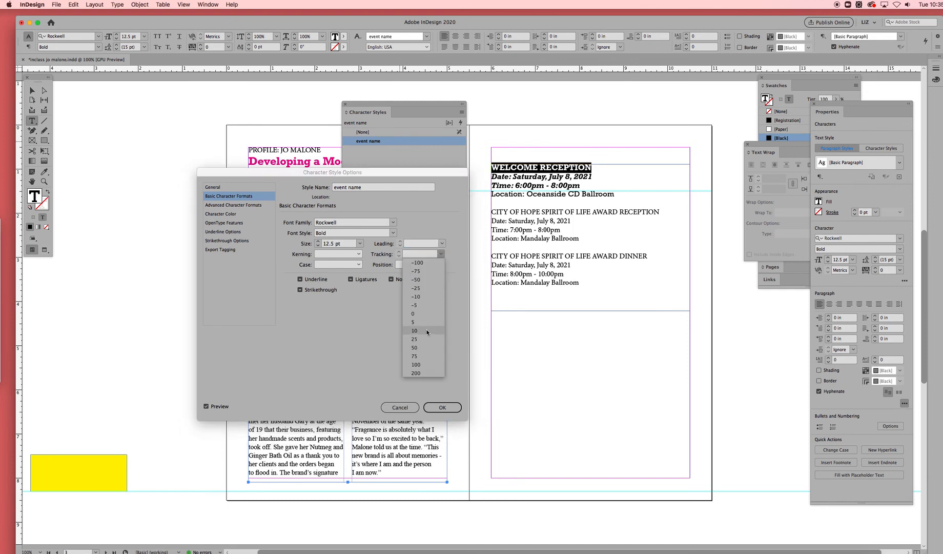
pyautogui.click(416, 356)
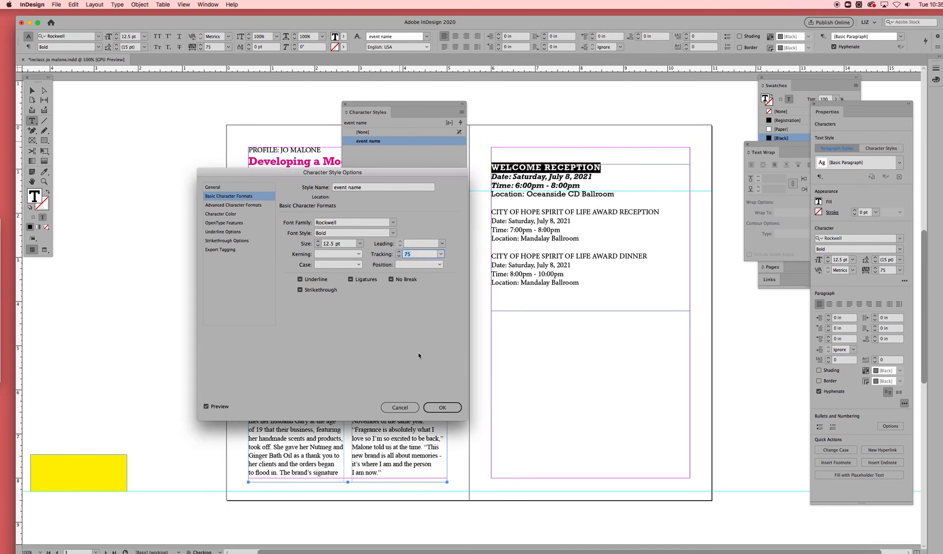
pyautogui.click(441, 255)
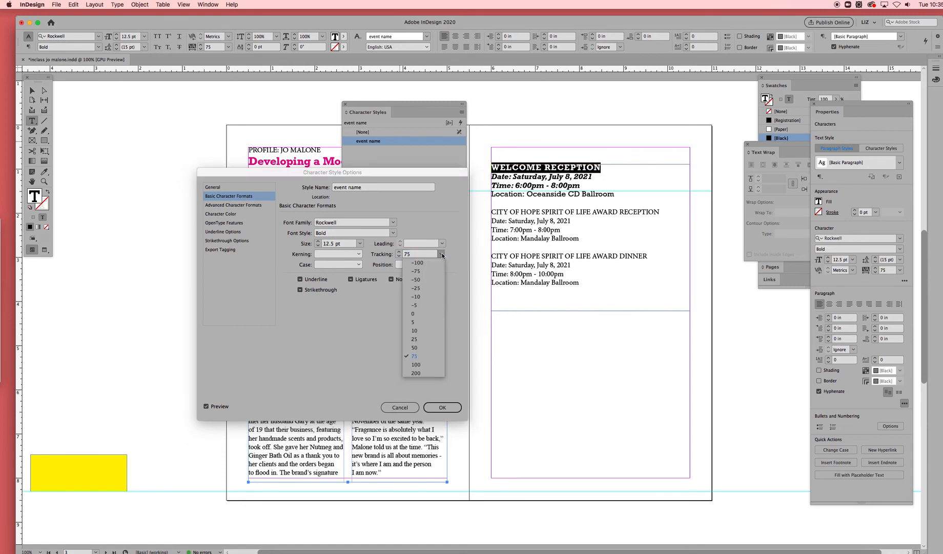
pyautogui.click(421, 348)
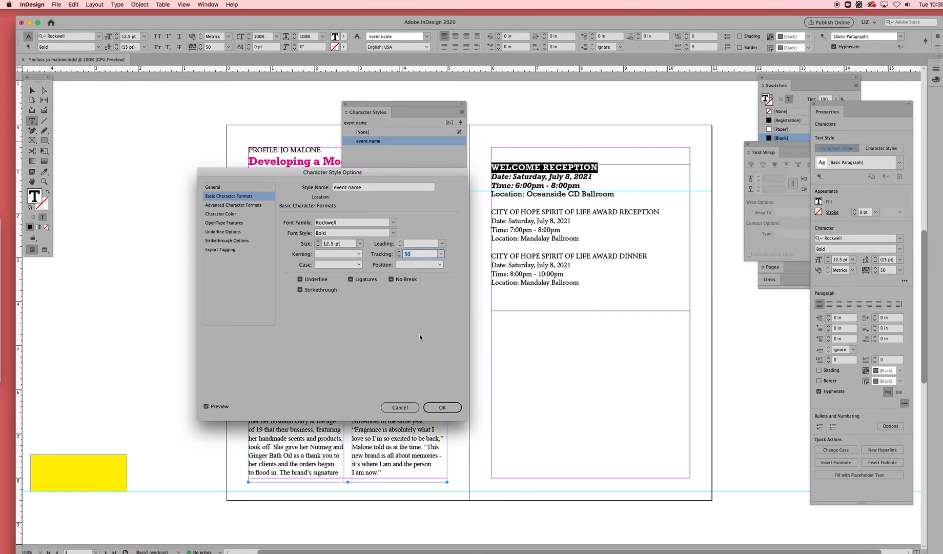
# Set the event name style's character fill colour to magenta C=0 M=100 Y=0 K=0
pyautogui.click(234, 206)
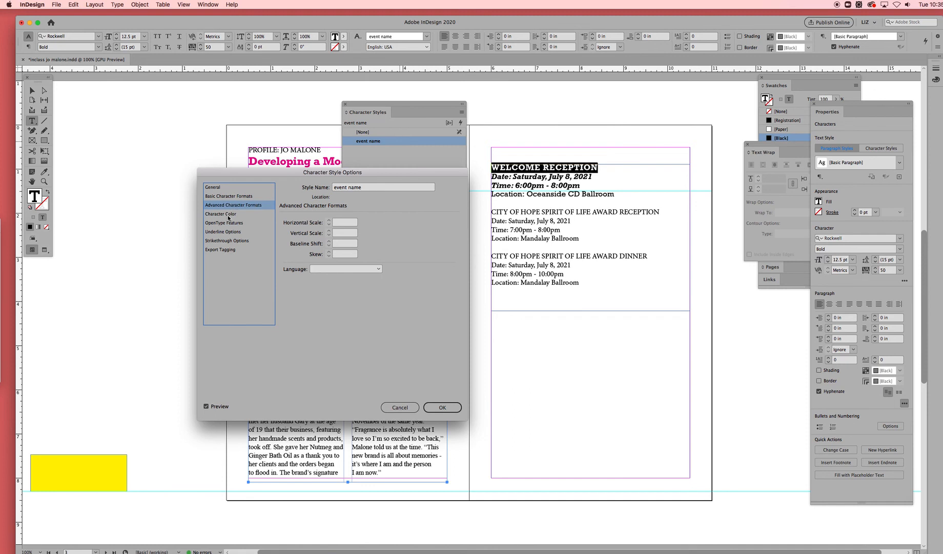
pyautogui.click(229, 218)
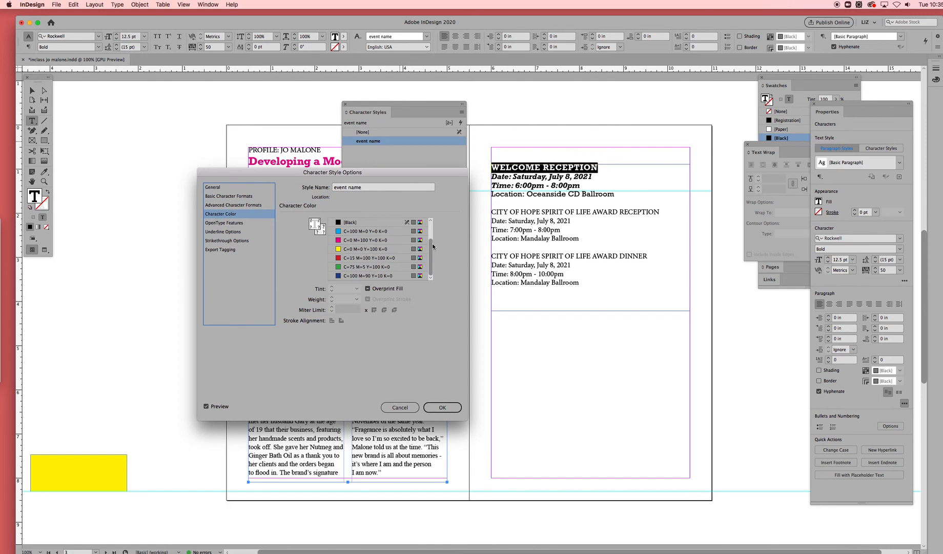
pyautogui.scroll(3, 430, 255)
pyautogui.scroll(-3, 431, 255)
pyautogui.click(363, 240)
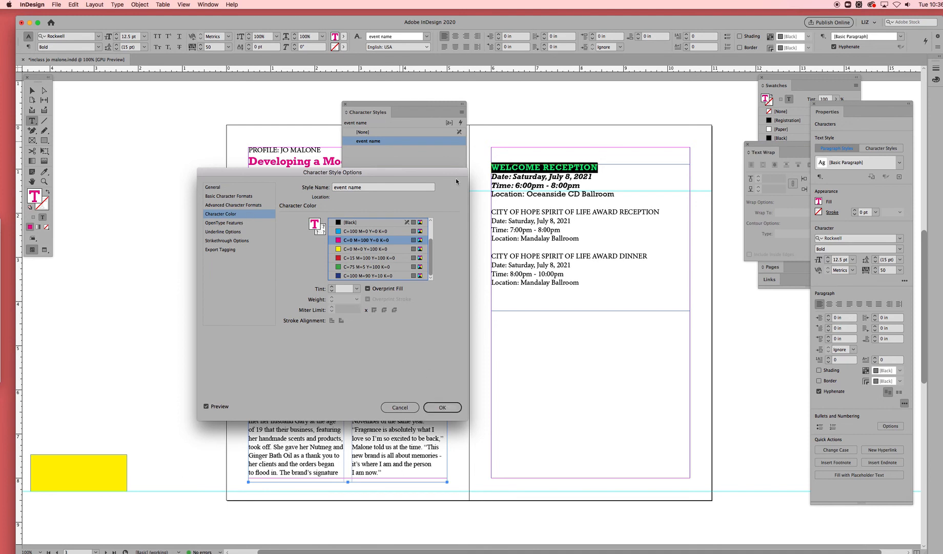
# Review the event name style's OpenType, underline, strikethrough, export tagging, basic format and colour settings, accept the style and deselect the heading
pyautogui.click(239, 224)
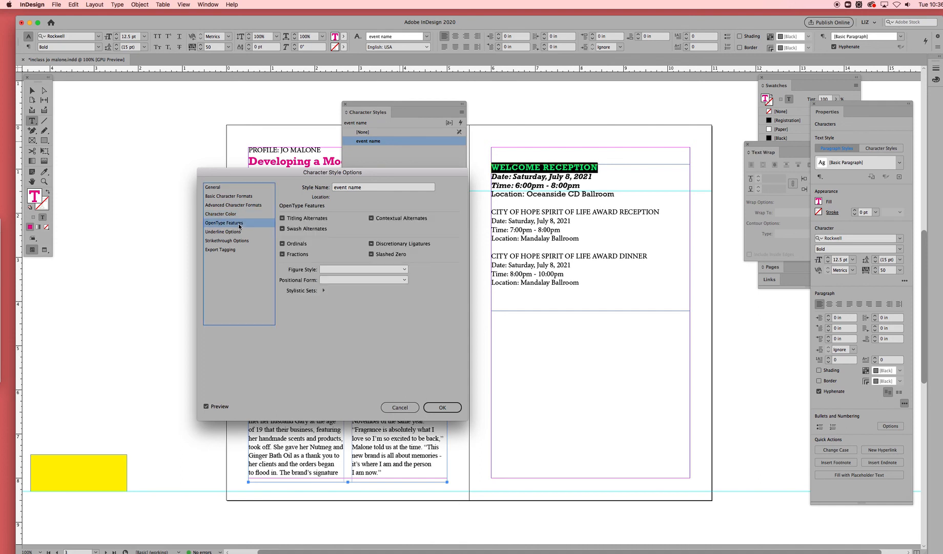
pyautogui.click(236, 232)
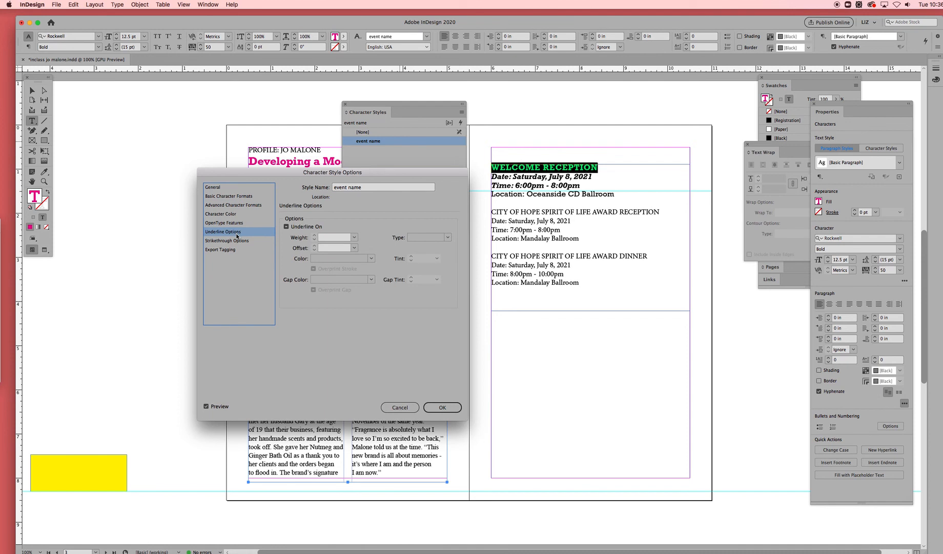
pyautogui.click(237, 242)
pyautogui.click(230, 250)
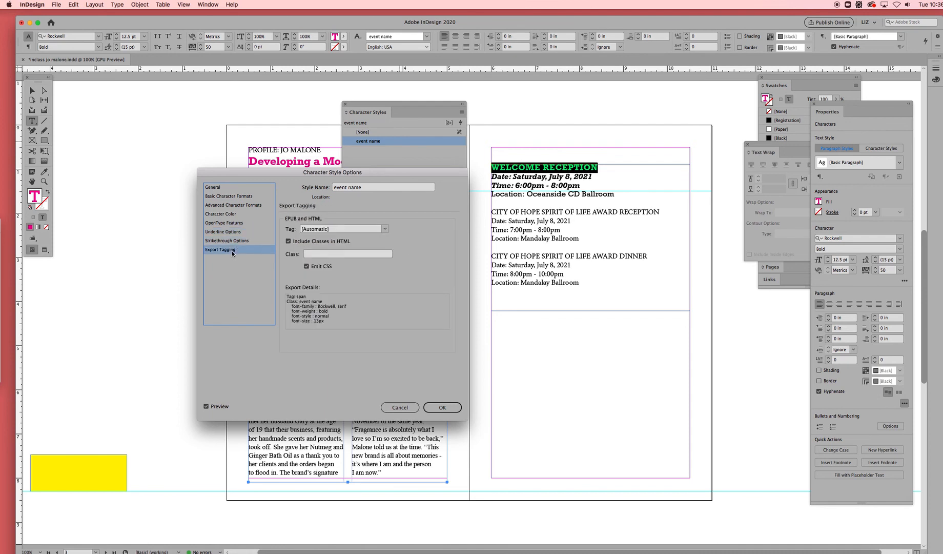
pyautogui.click(245, 196)
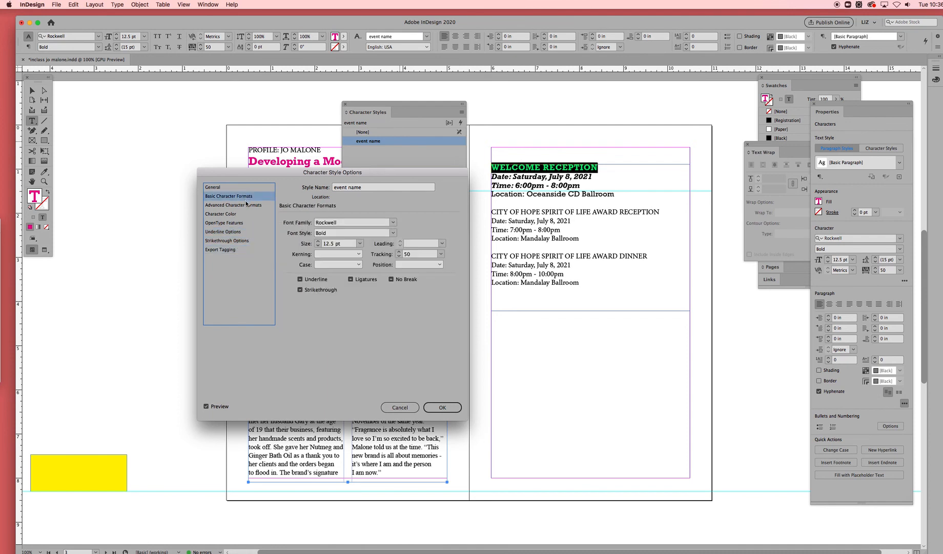
pyautogui.click(231, 214)
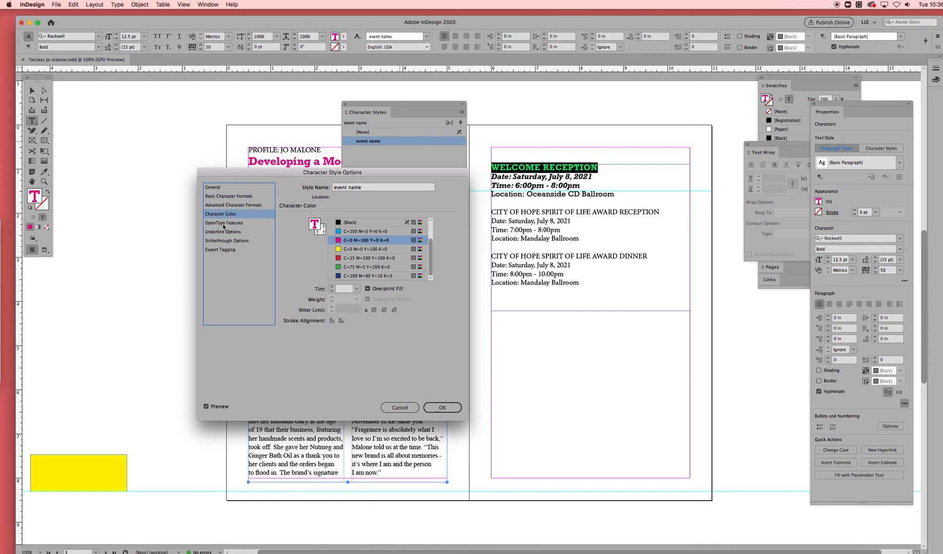
pyautogui.click(444, 408)
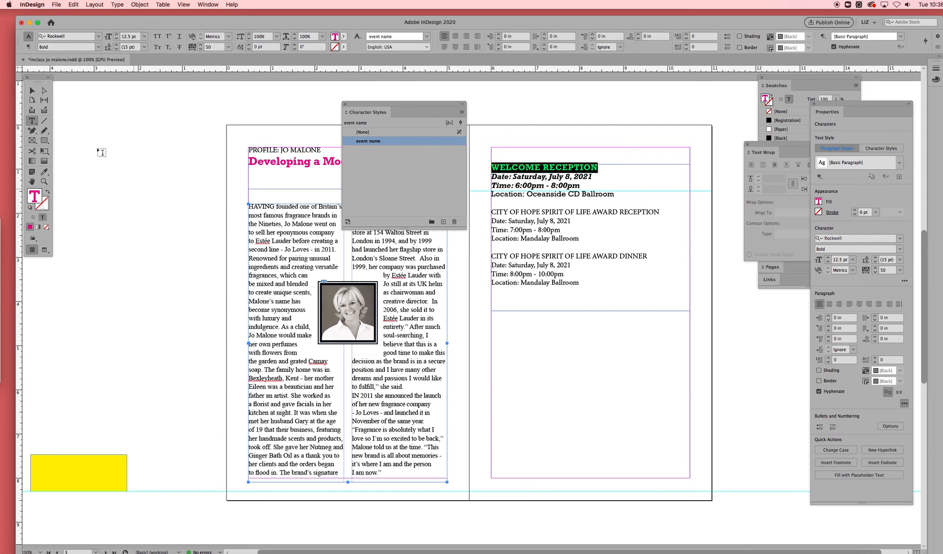
pyautogui.click(33, 90)
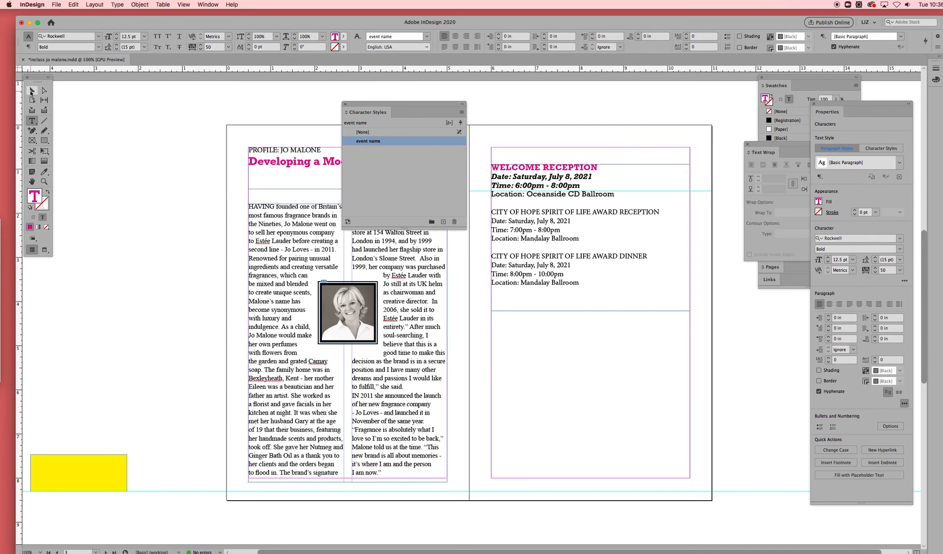
# Apply the event name character style to the heading CITY OF HOPE SPIRIT OF LIFE AWARD RECEPTION
pyautogui.click(739, 315)
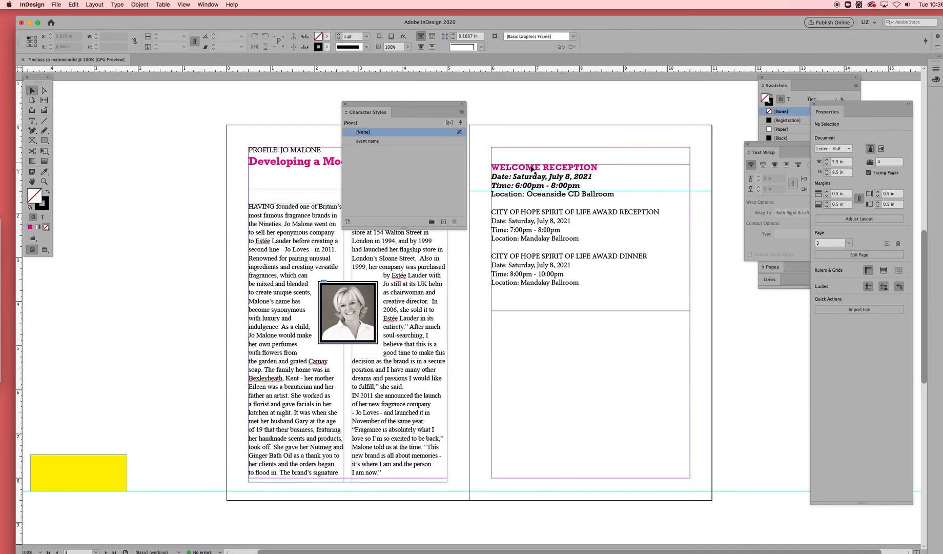
pyautogui.press('t')
pyautogui.click(649, 216)
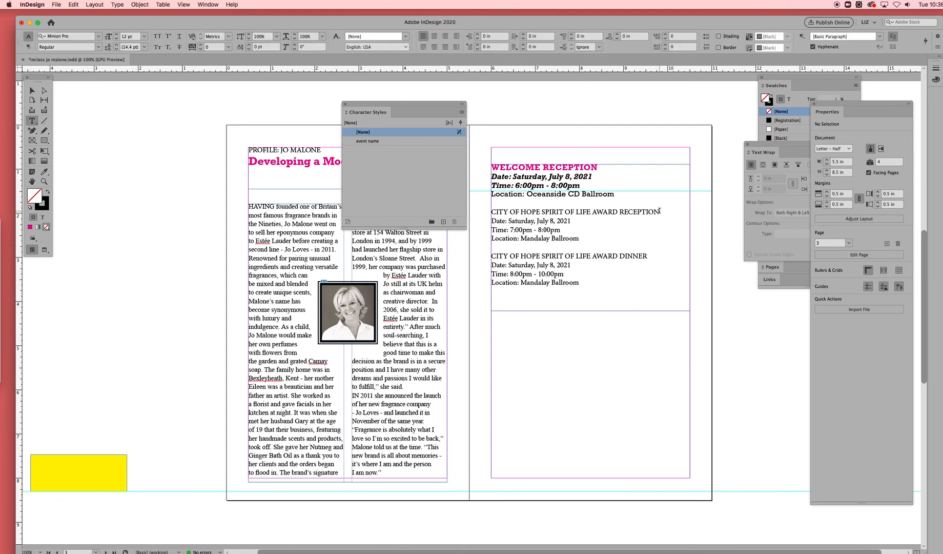
pyautogui.moveTo(659, 210); pyautogui.dragTo(491, 207)
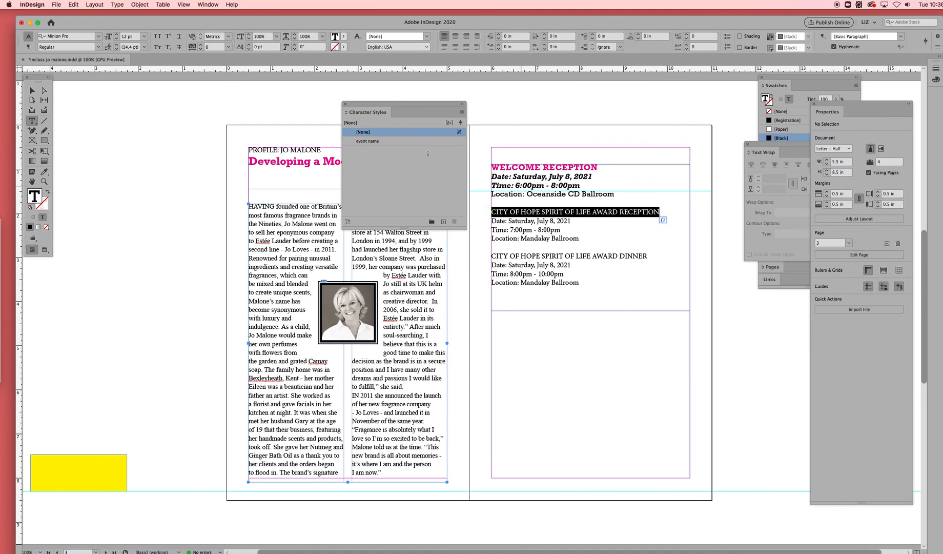
pyautogui.click(389, 140)
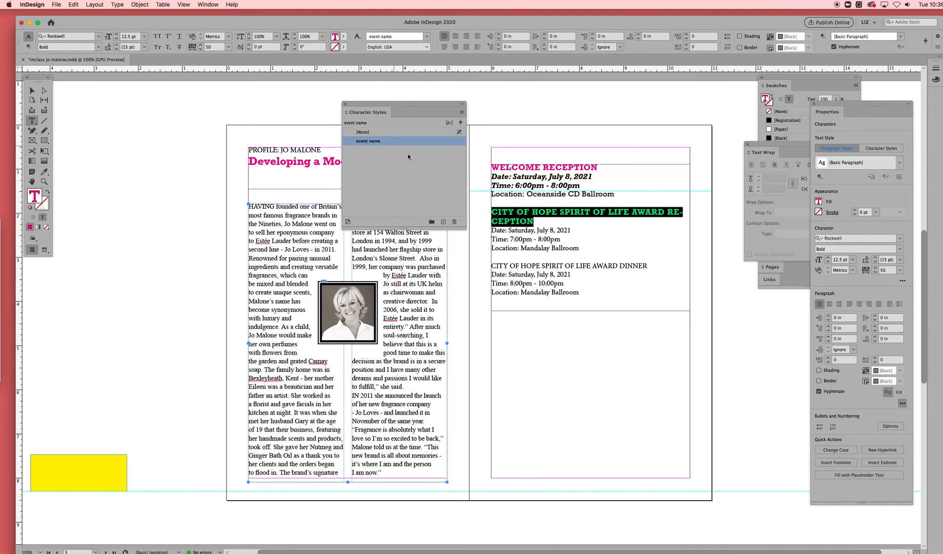
pyautogui.click(531, 340)
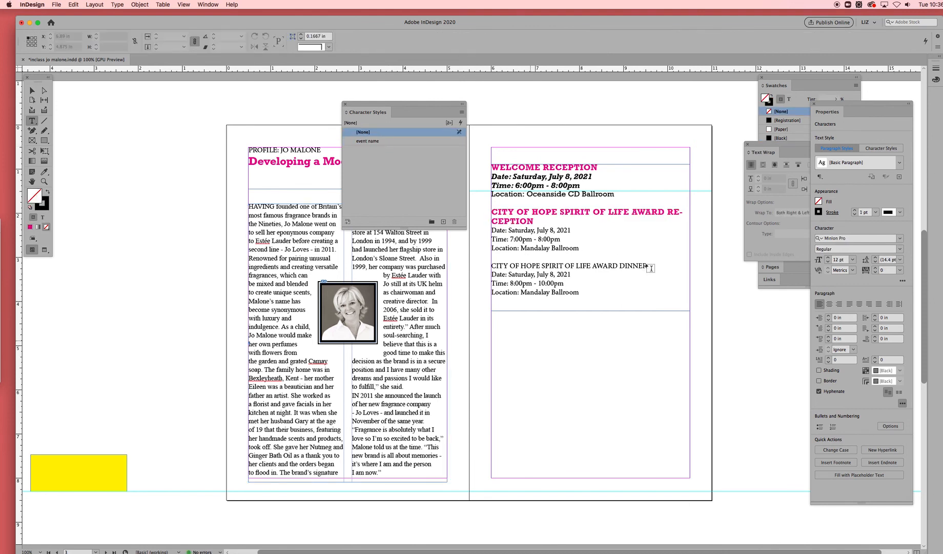
# Apply the event name character style to the heading CITY OF HOPE SPIRIT OF LIFE AWARD DINNER
pyautogui.moveTo(648, 266); pyautogui.dragTo(490, 266)
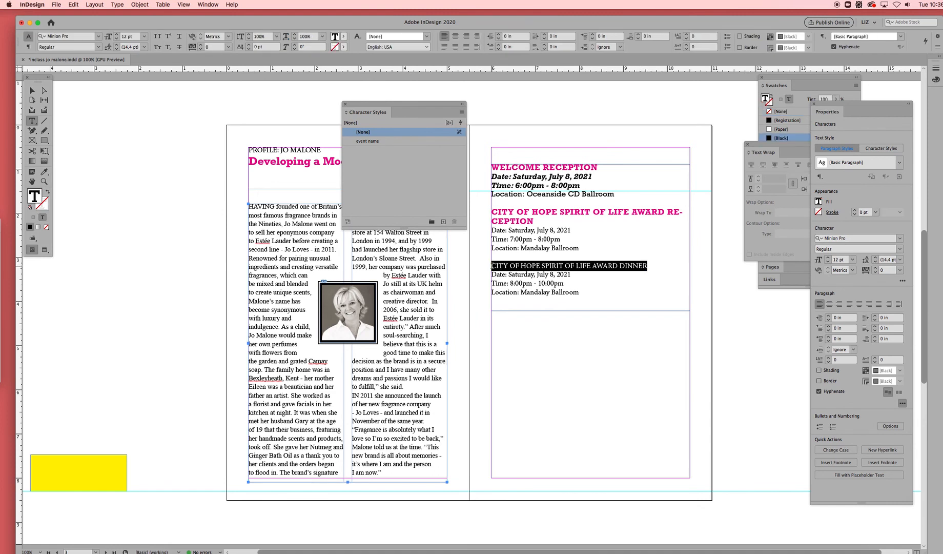
pyautogui.click(415, 141)
pyautogui.click(642, 349)
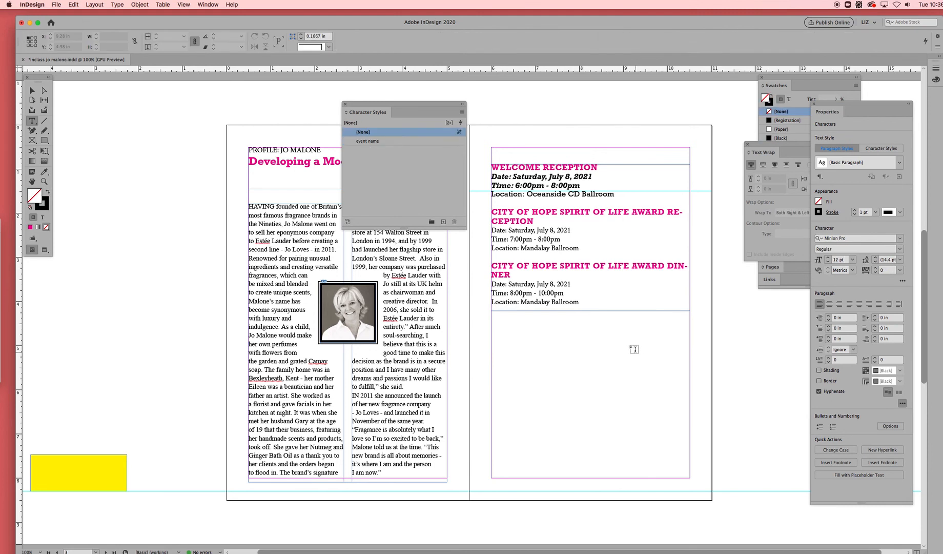
# Insert a forced line break after SPIRIT in both CITY OF HOPE headings, so each second line starts with OF LIFE
pyautogui.click(655, 257)
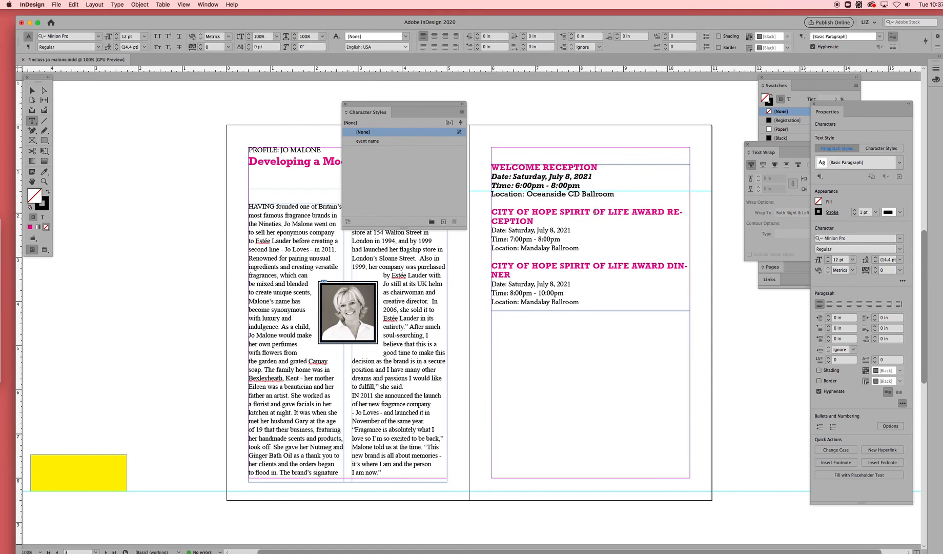
pyautogui.click(594, 210)
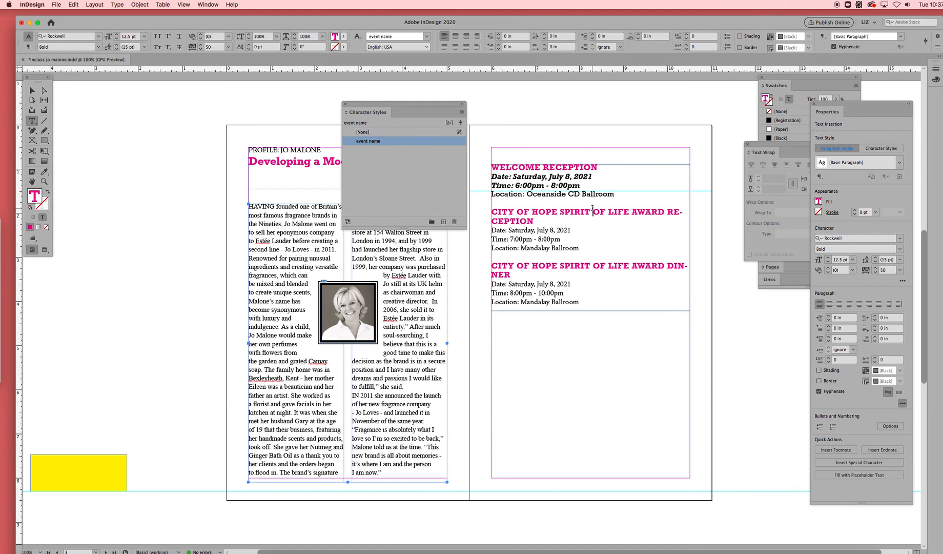
pyautogui.hotkey('shift', 'Return')
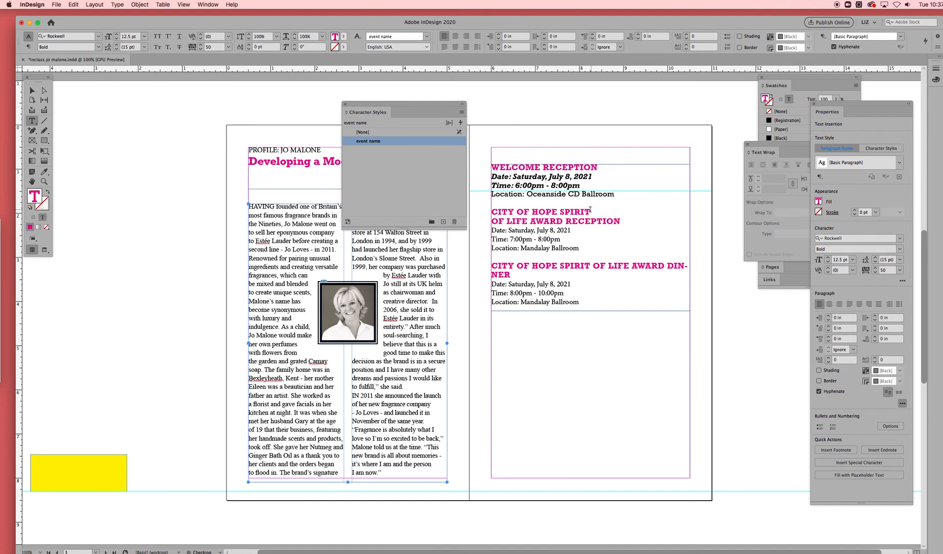
pyautogui.click(590, 265)
pyautogui.hotkey('shift', 'Return')
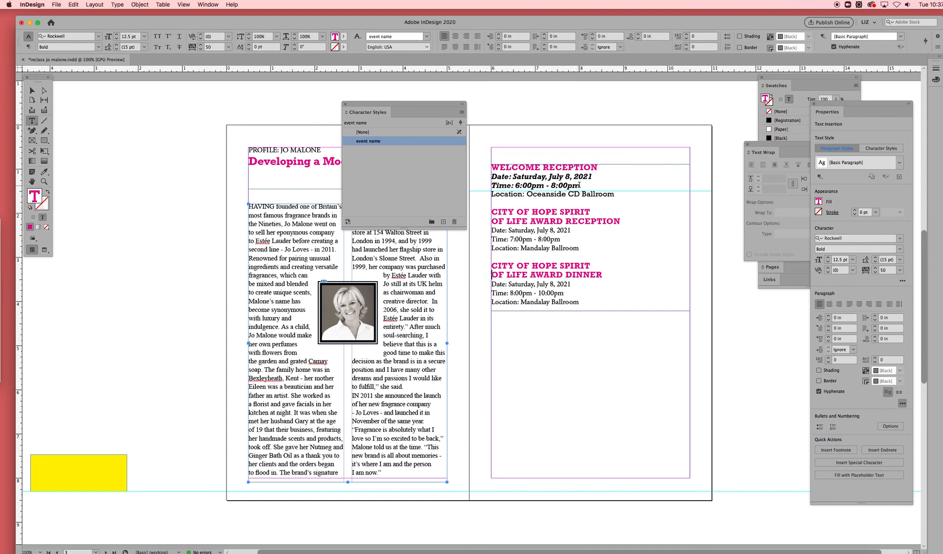
# Create a character style named "date = time" from the date and time lines of the Welcome Reception listing
pyautogui.moveTo(580, 185); pyautogui.dragTo(491, 176)
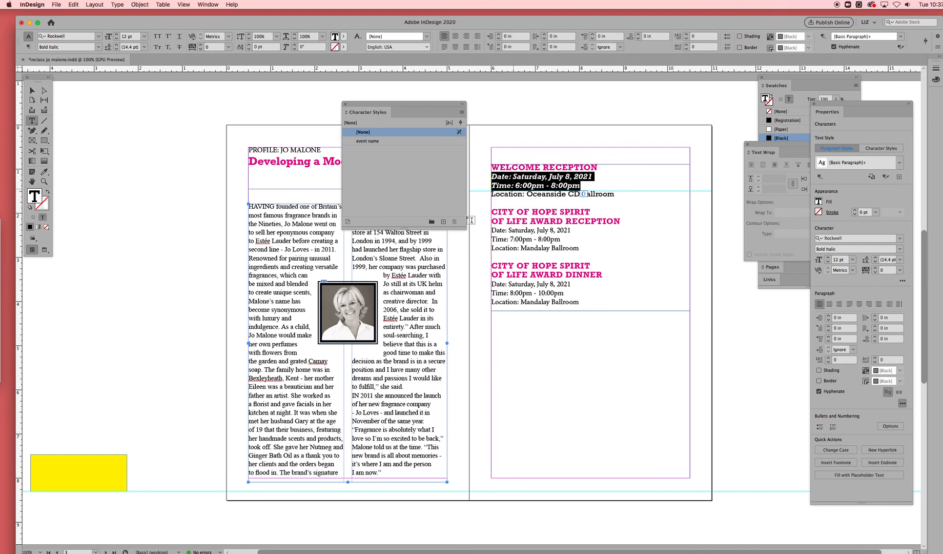
pyautogui.click(444, 223)
pyautogui.doubleClick(409, 150)
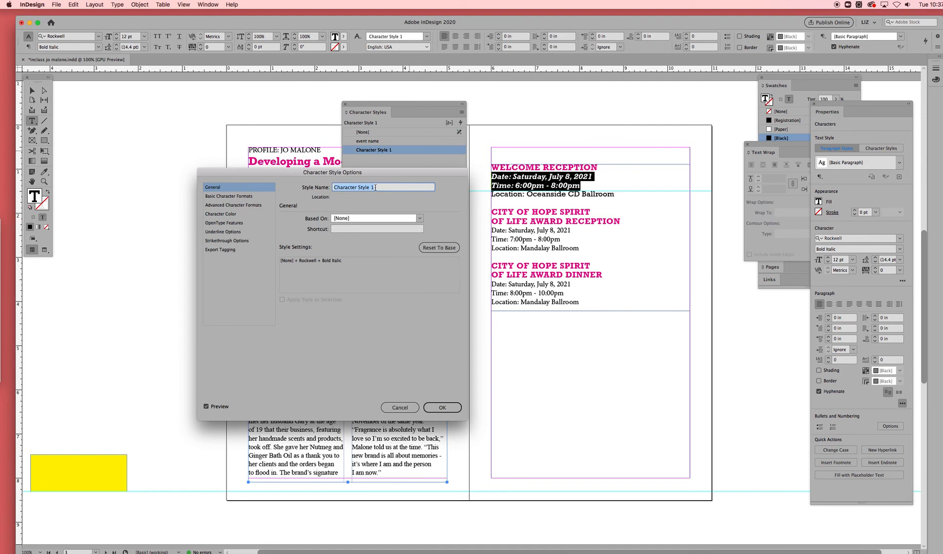
pyautogui.write('date = time')
# Give the date = time style a size of 11 pt and dark blue C=100 M=90 Y=10 K=0 text fill, and accept it
pyautogui.click(248, 198)
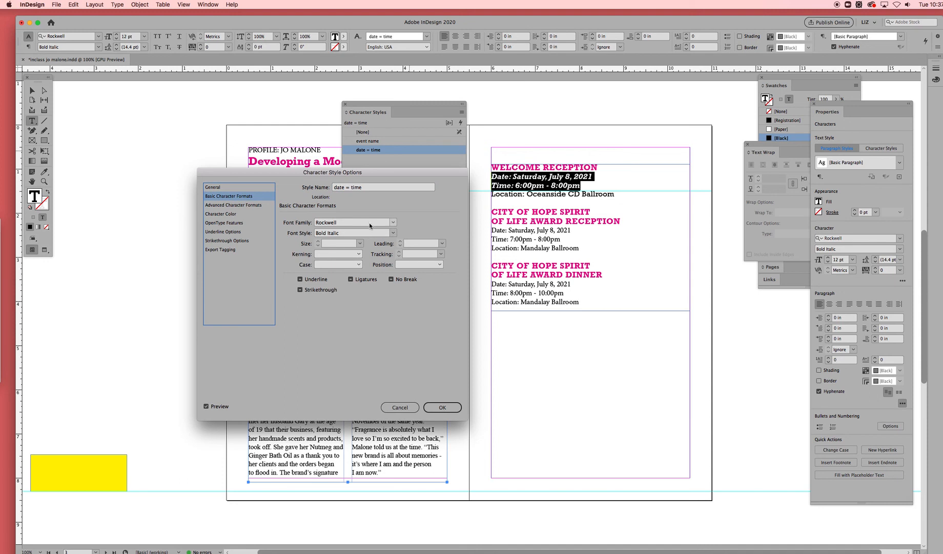
pyautogui.click(360, 244)
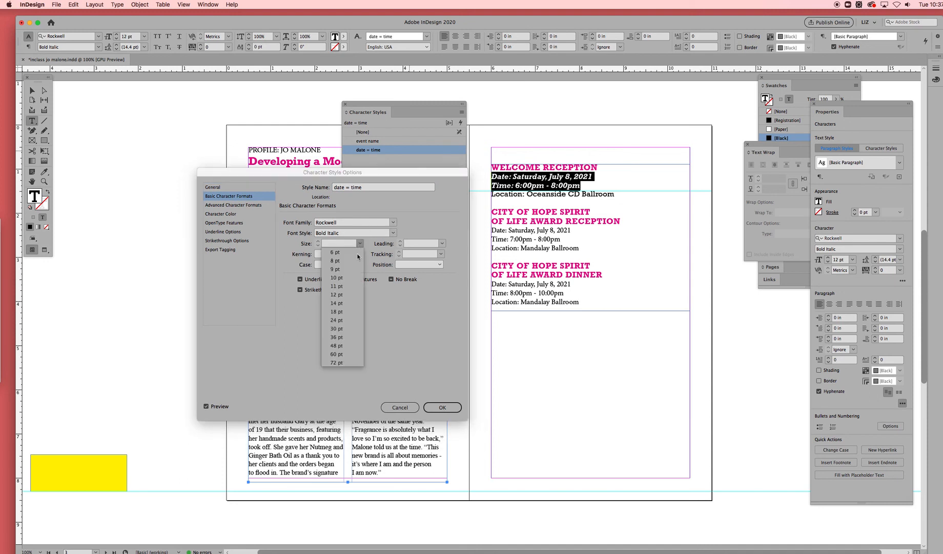
pyautogui.click(343, 287)
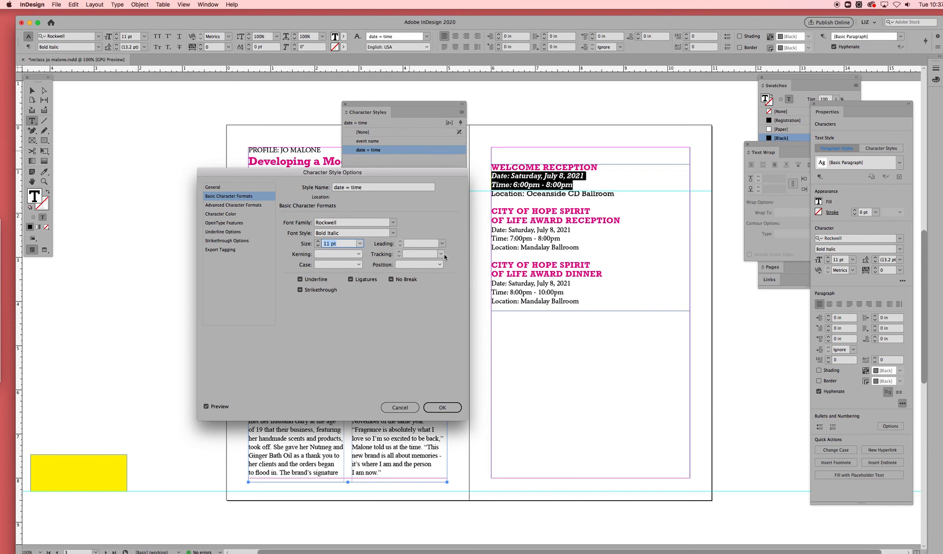
pyautogui.click(228, 215)
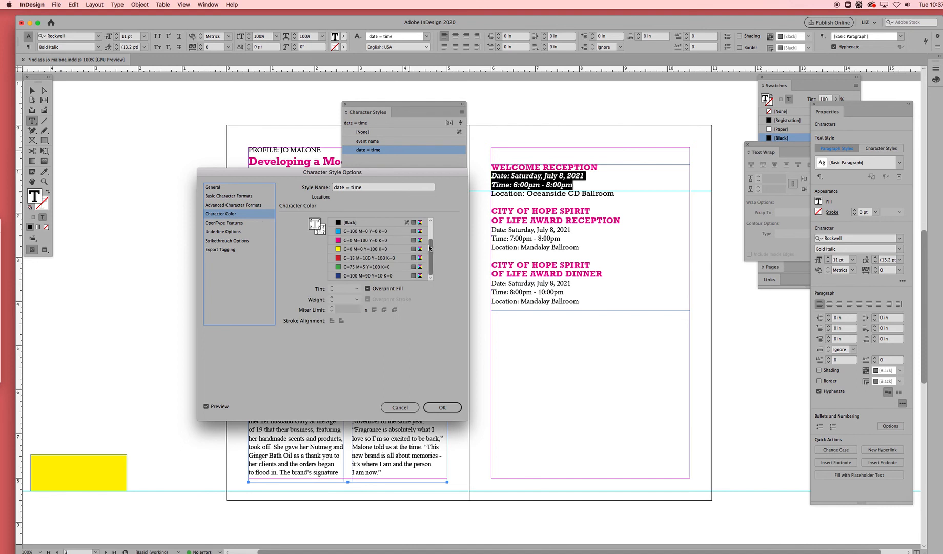
pyautogui.click(352, 277)
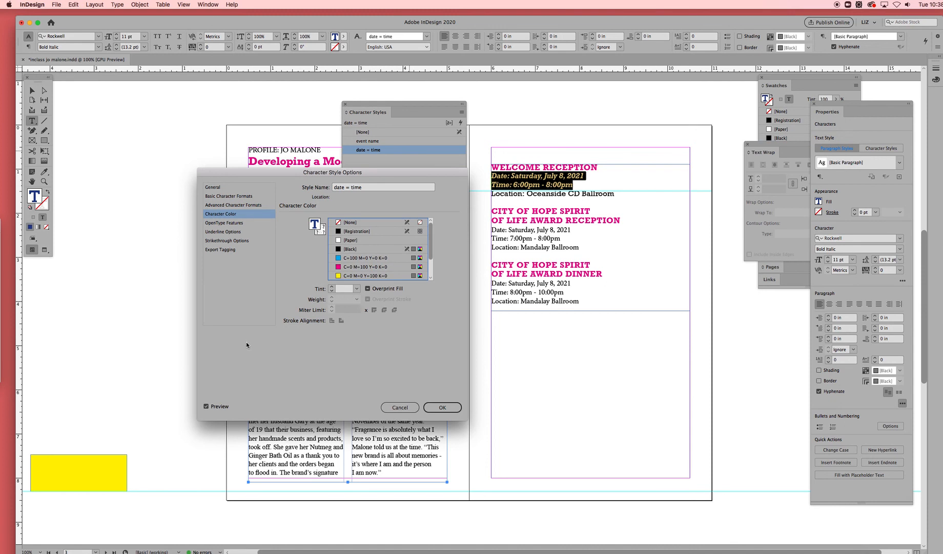
pyautogui.click(437, 410)
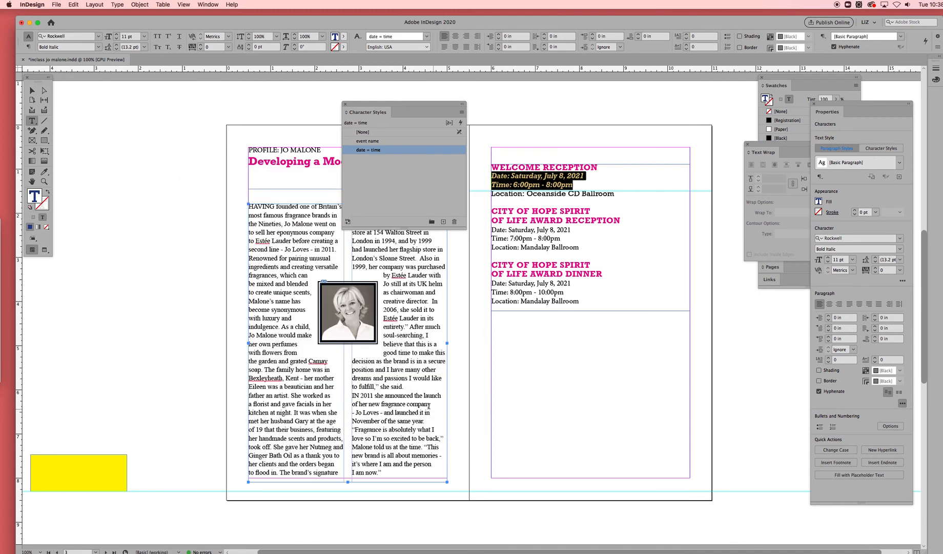
# Apply the date = time character style to the date and time lines of the award reception and award dinner listings
pyautogui.click(535, 236)
pyautogui.moveTo(561, 239); pyautogui.dragTo(491, 230)
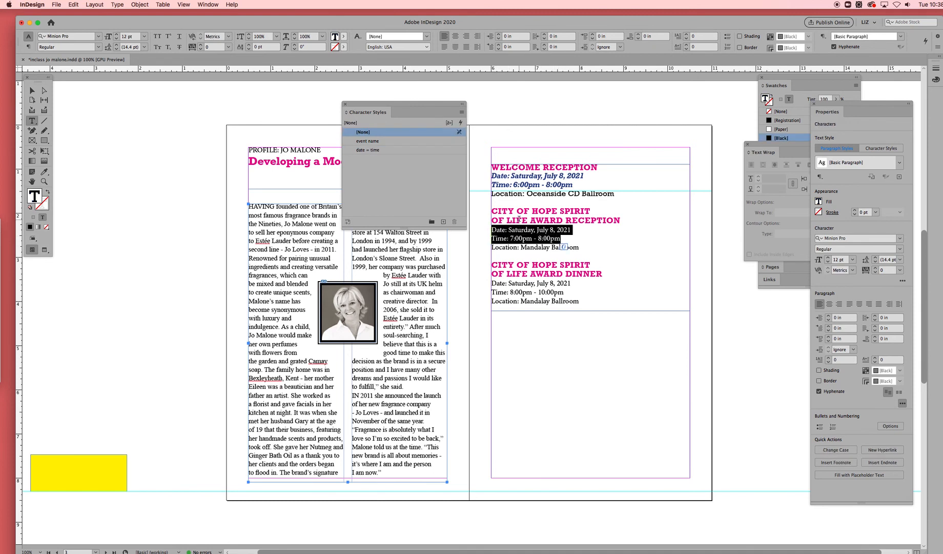
pyautogui.click(391, 151)
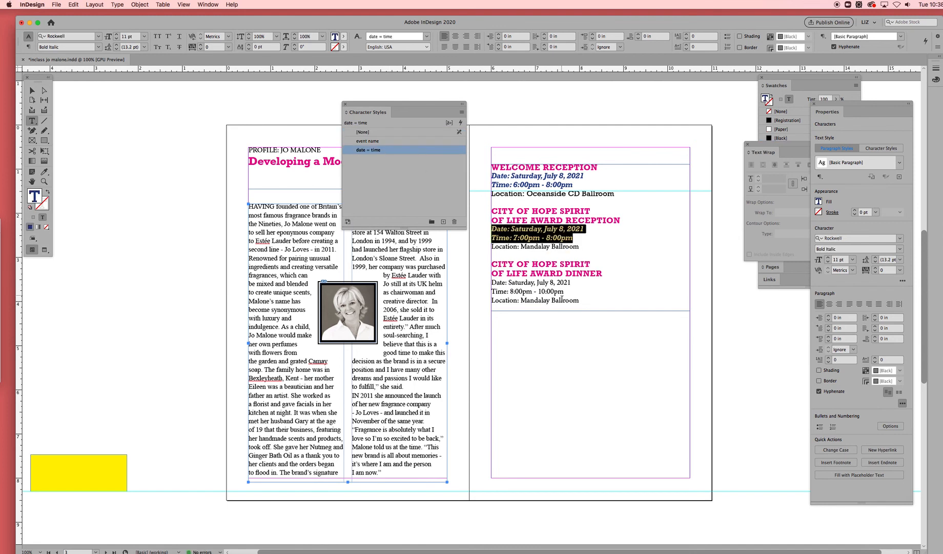
pyautogui.moveTo(564, 292); pyautogui.dragTo(489, 279)
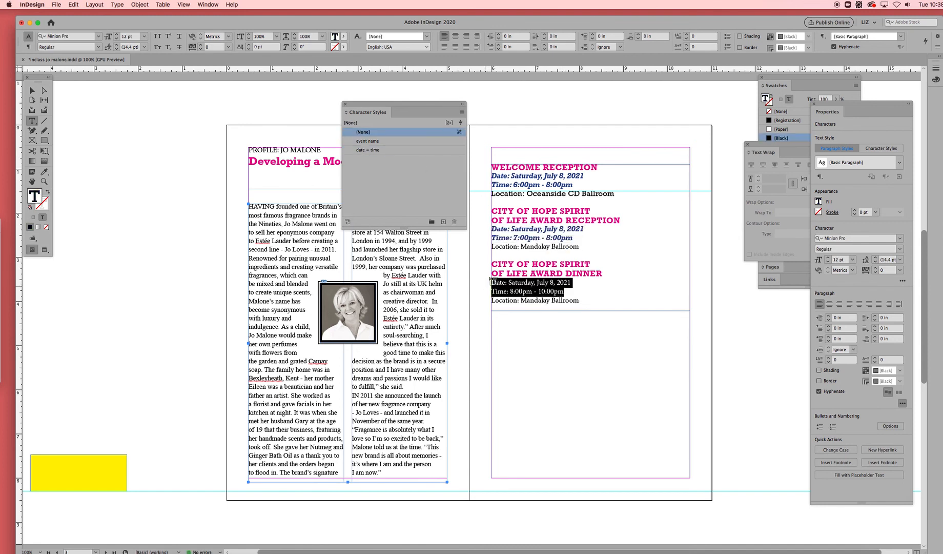
pyautogui.click(391, 150)
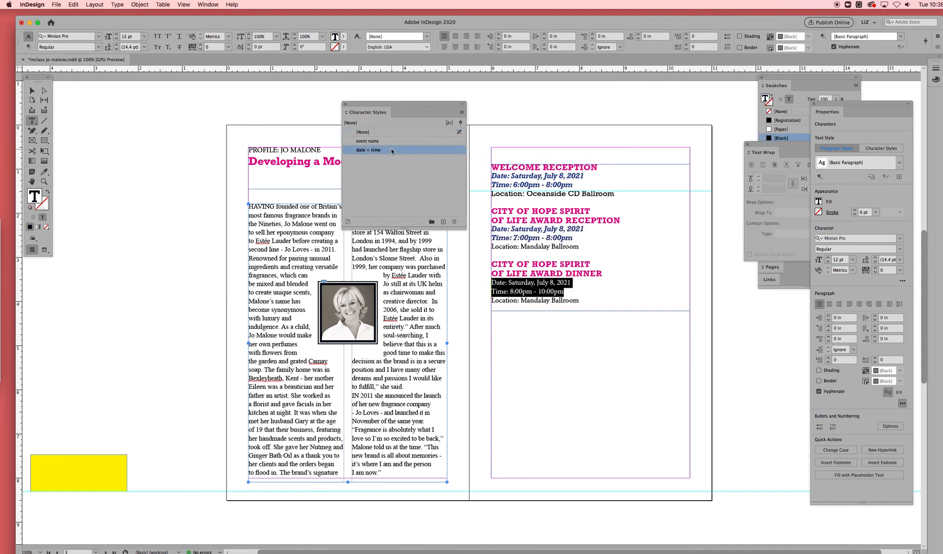
pyautogui.click(632, 304)
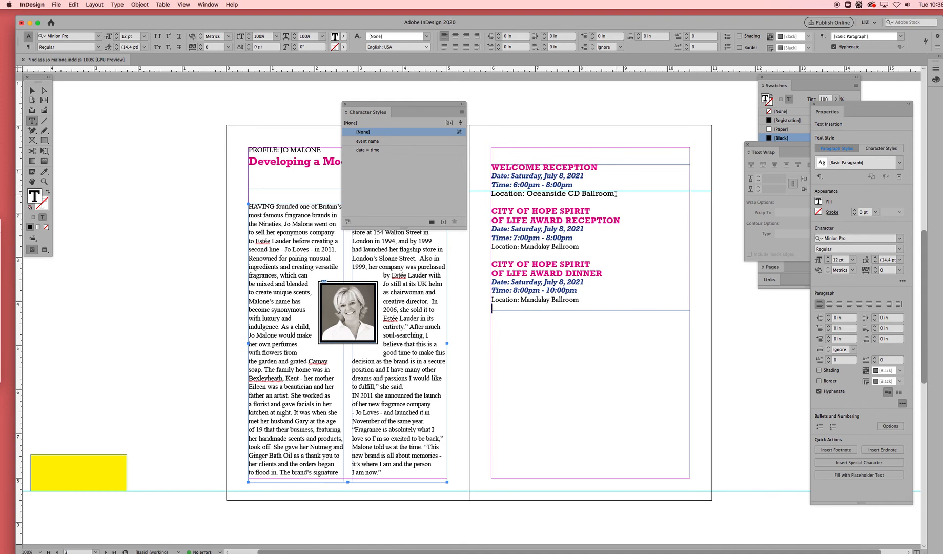
# Create a character style named "location" from the Welcome Reception's Location: Oceanside CD Ballroom line
pyautogui.moveTo(614, 193); pyautogui.dragTo(499, 195)
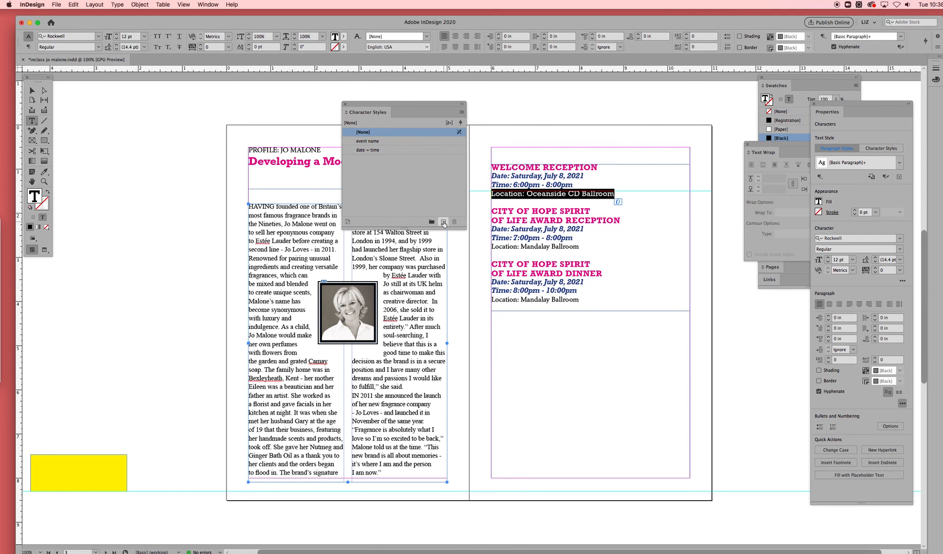
pyautogui.click(442, 223)
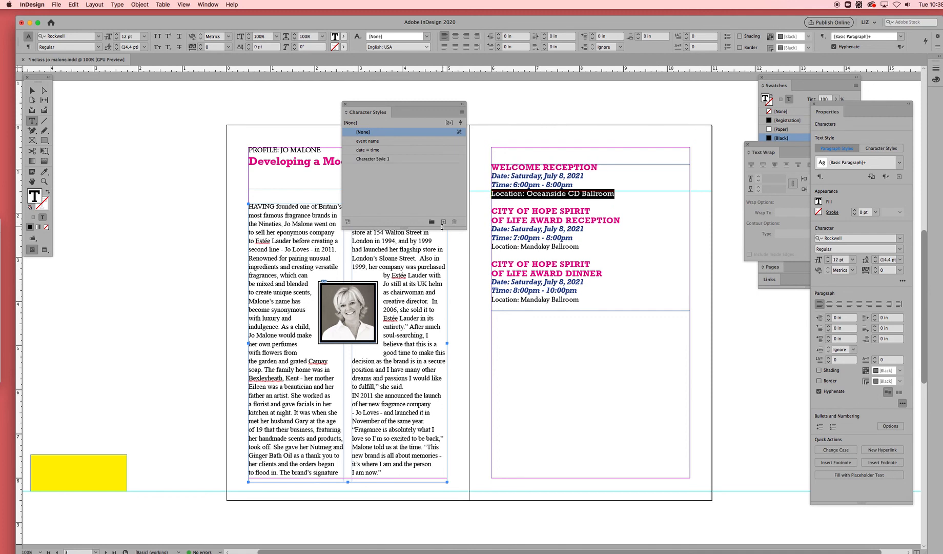
pyautogui.doubleClick(399, 160)
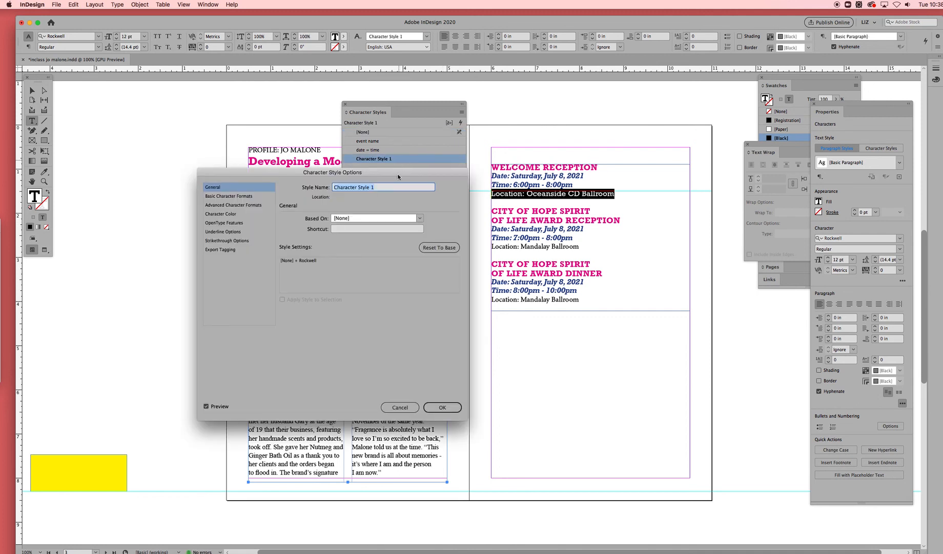
pyautogui.write('location')
# Set the location style's font style to Regular, its size to 10 pt and its tracking to 25
pyautogui.click(220, 198)
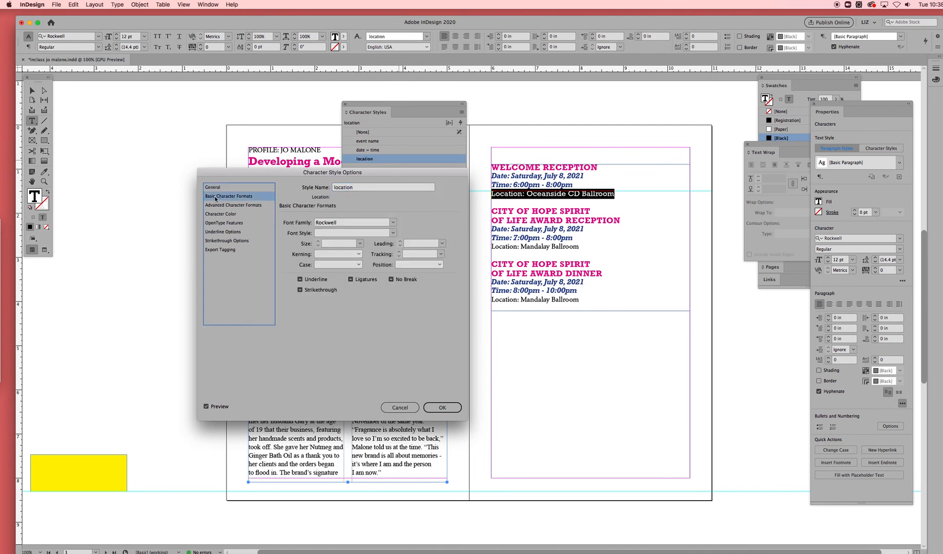
pyautogui.click(393, 233)
pyautogui.click(381, 242)
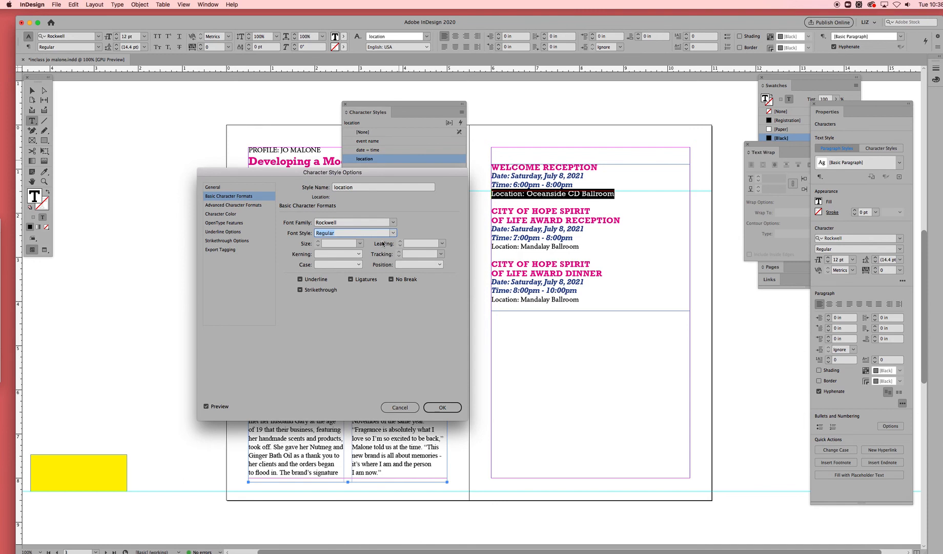
pyautogui.click(361, 244)
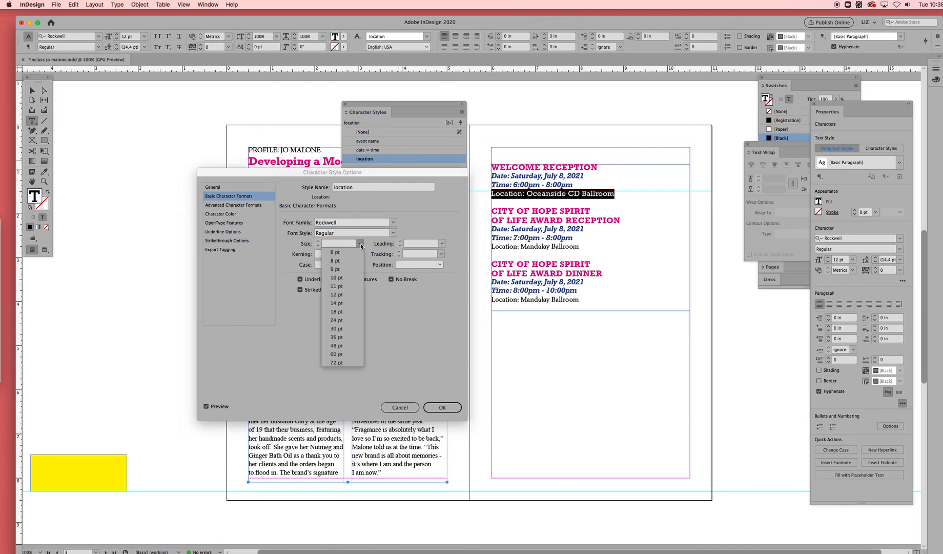
pyautogui.click(345, 278)
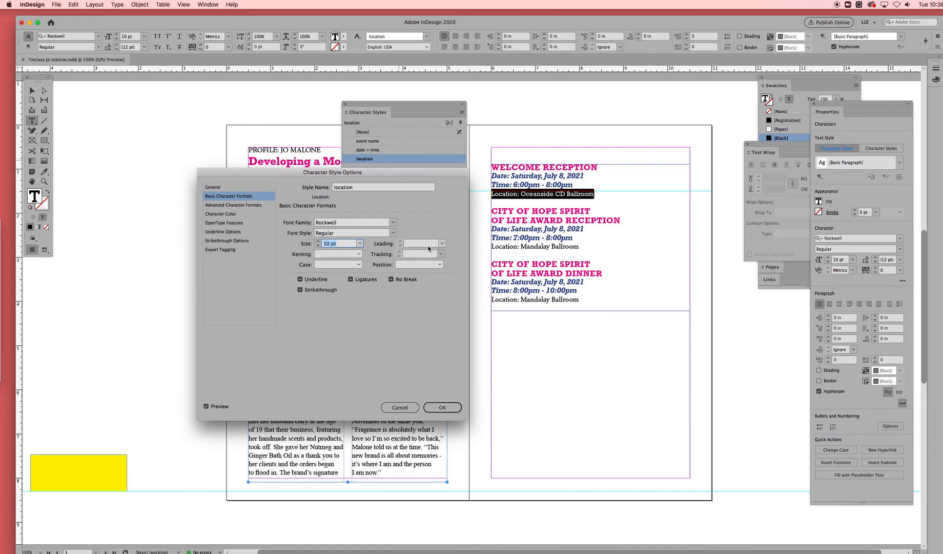
pyautogui.click(441, 255)
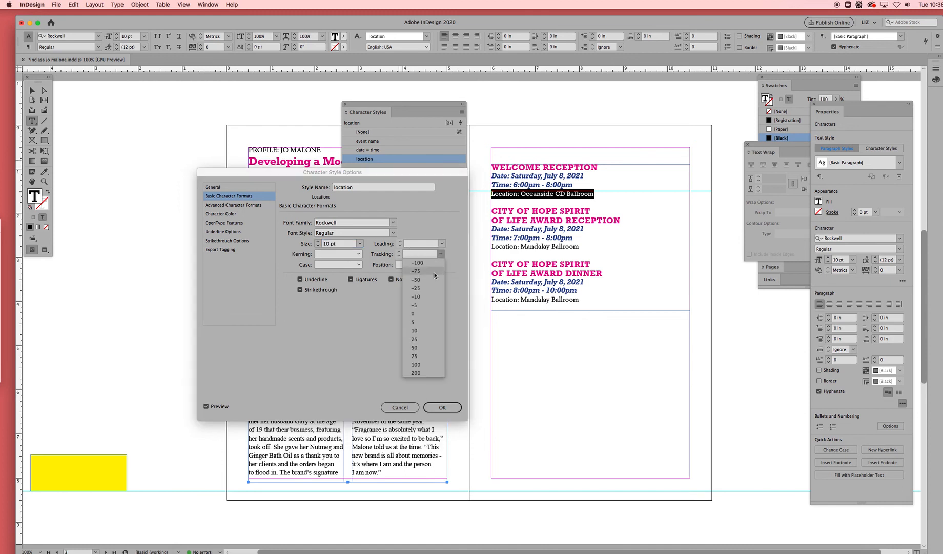
pyautogui.click(421, 339)
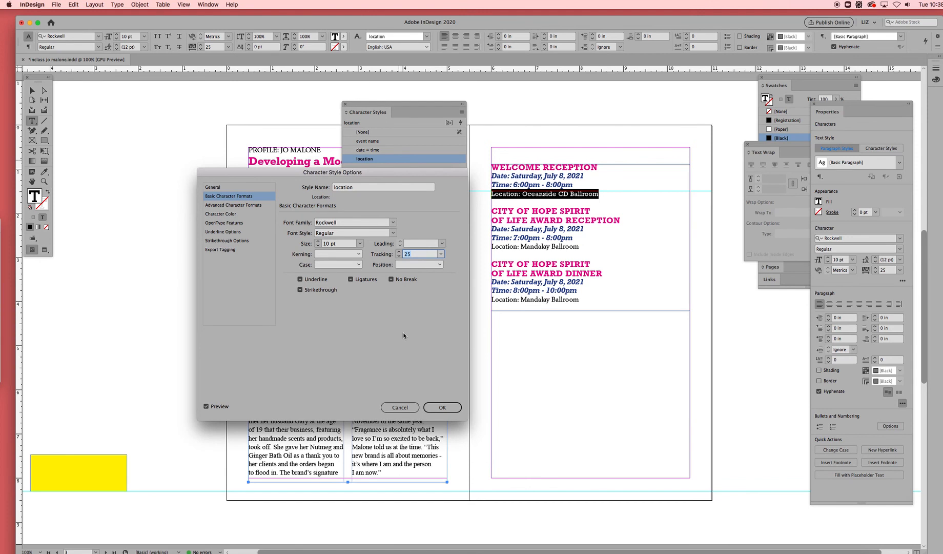
# Set the location style's text fill to cyan C=100 M=0 Y=0 K=0 and accept the style
pyautogui.click(219, 214)
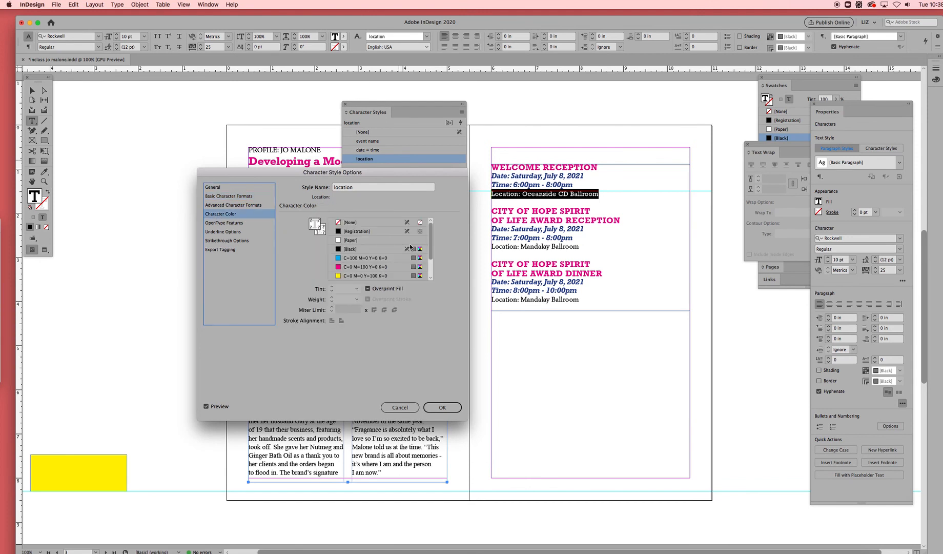
pyautogui.click(352, 259)
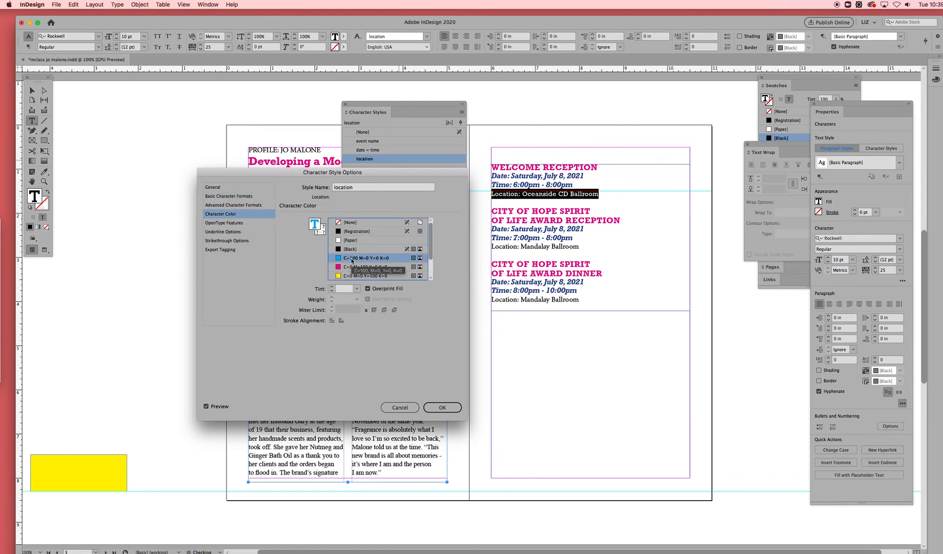
pyautogui.click(441, 407)
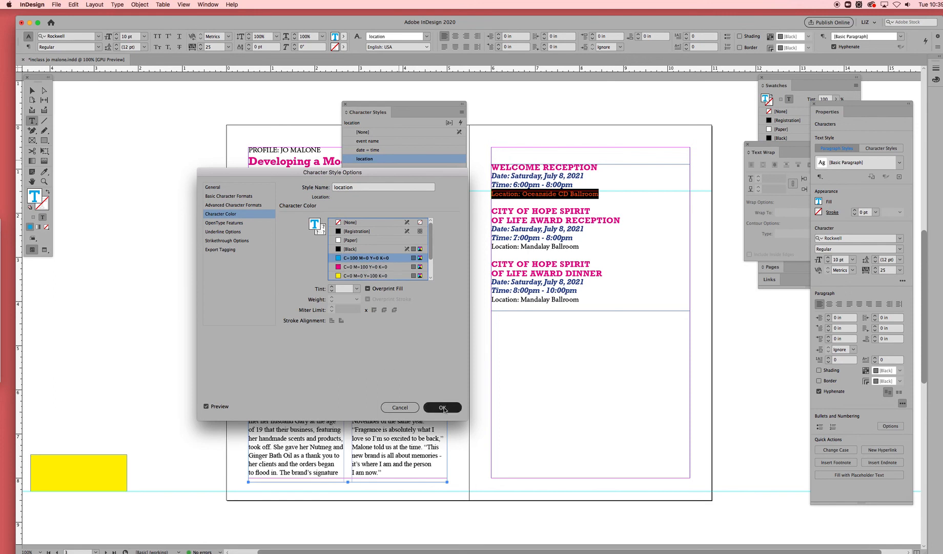
# Apply the location character style to the Mandalay Ballroom lines of the award reception and award dinner listings
pyautogui.click(561, 253)
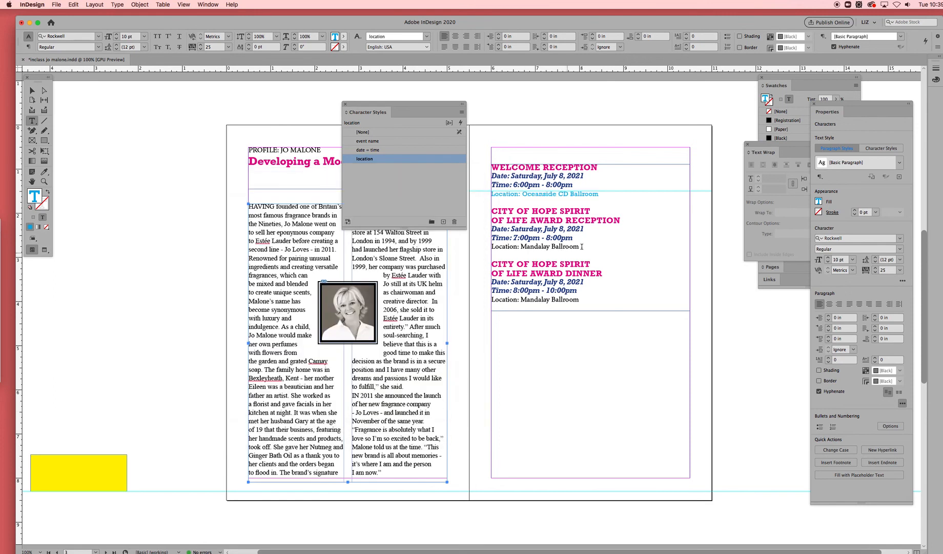
pyautogui.moveTo(581, 246); pyautogui.dragTo(490, 248)
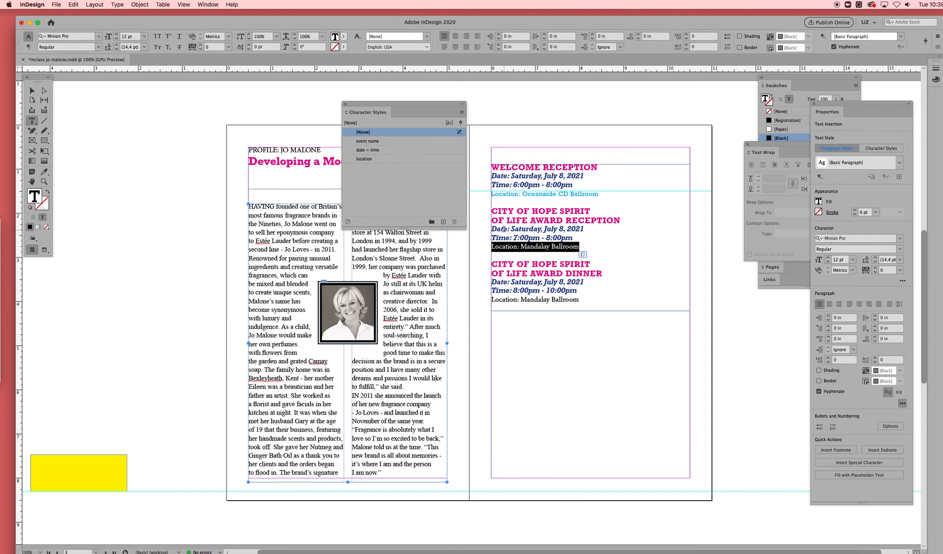
pyautogui.click(394, 160)
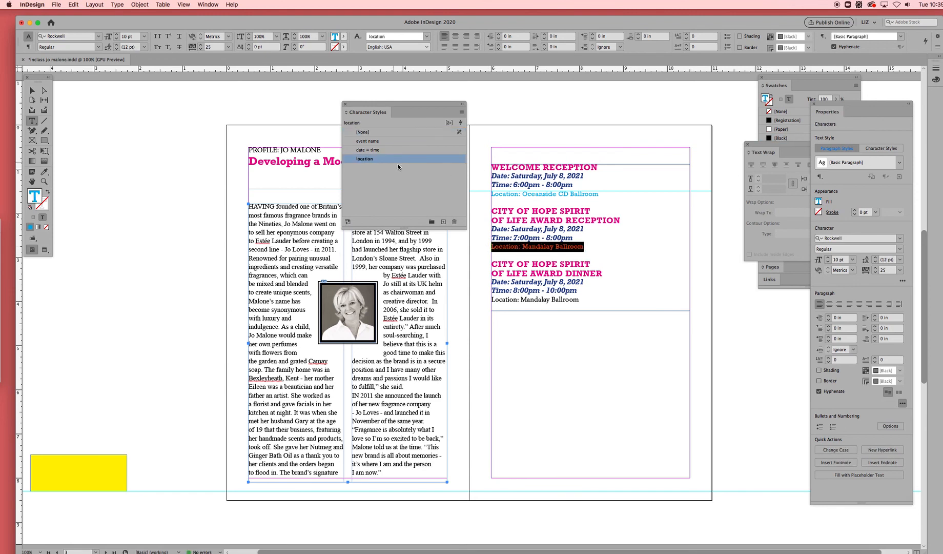
pyautogui.moveTo(584, 298); pyautogui.dragTo(490, 300)
pyautogui.click(398, 158)
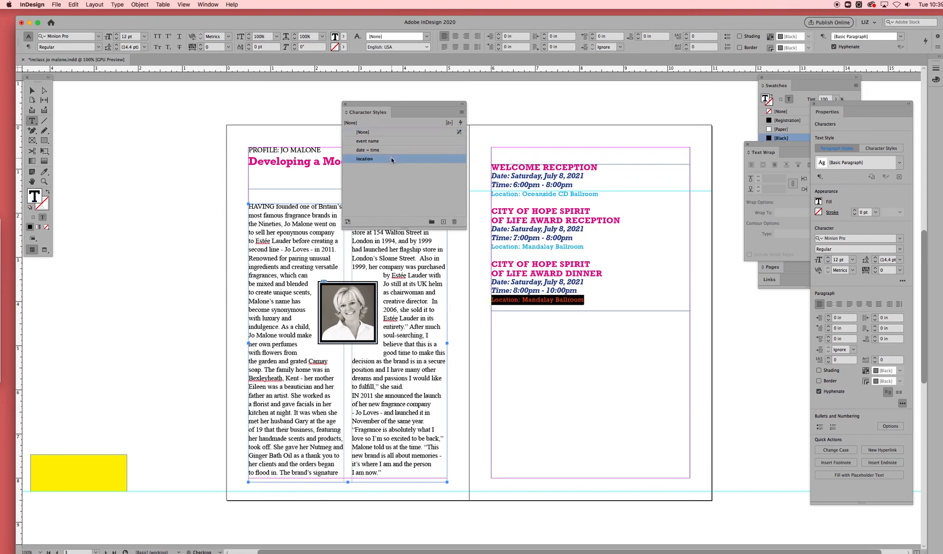
pyautogui.click(547, 326)
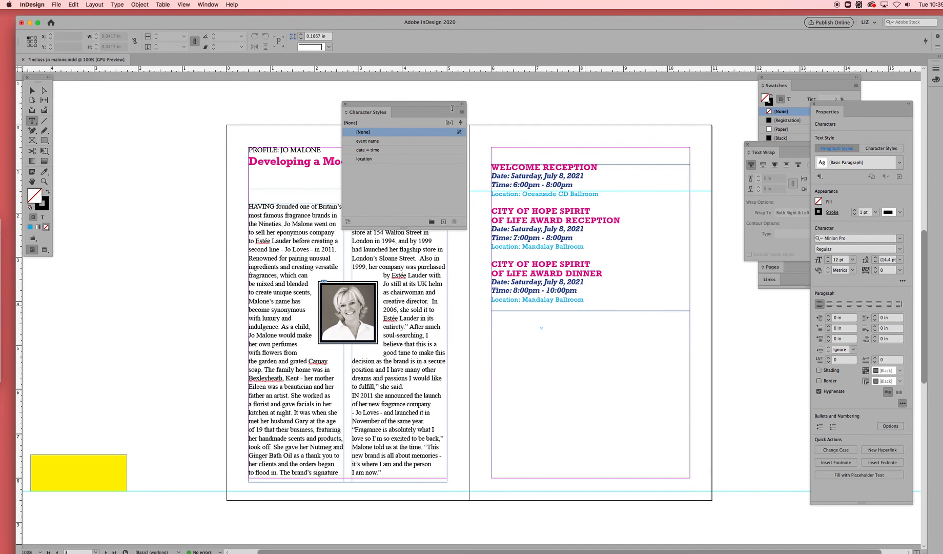
# Reopen the location character style for editing and change its text fill to green C=75 M=5 Y=100 K=0
pyautogui.moveTo(445, 103); pyautogui.dragTo(193, 108)
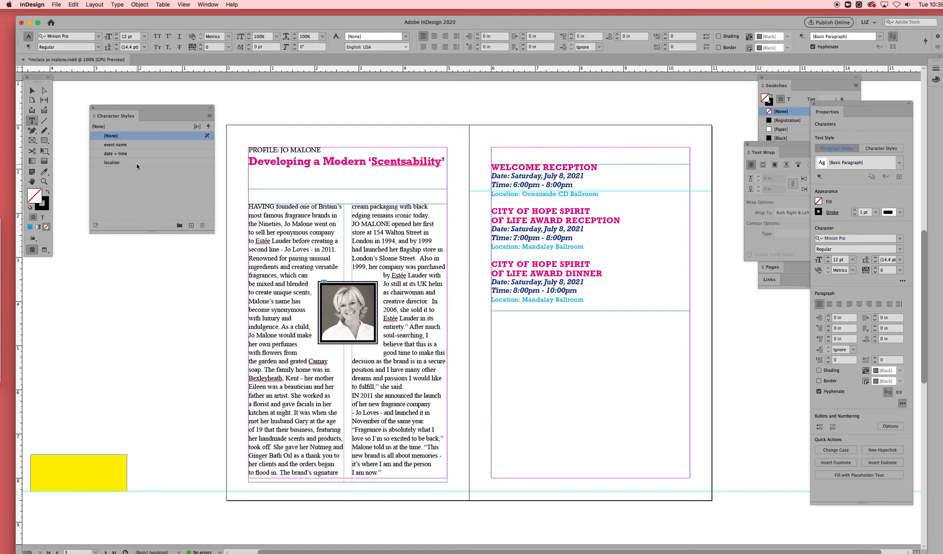
pyautogui.moveTo(154, 111); pyautogui.dragTo(355, 95)
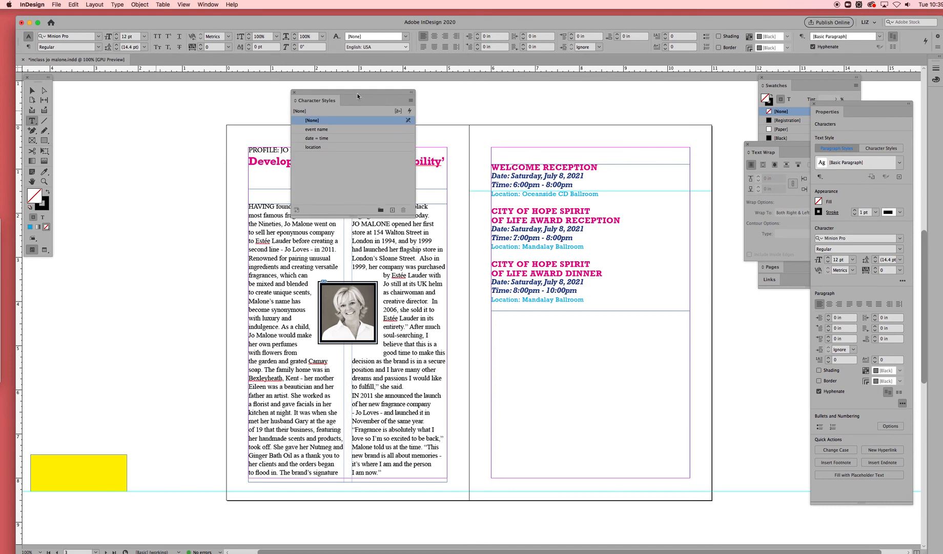
pyautogui.doubleClick(329, 147)
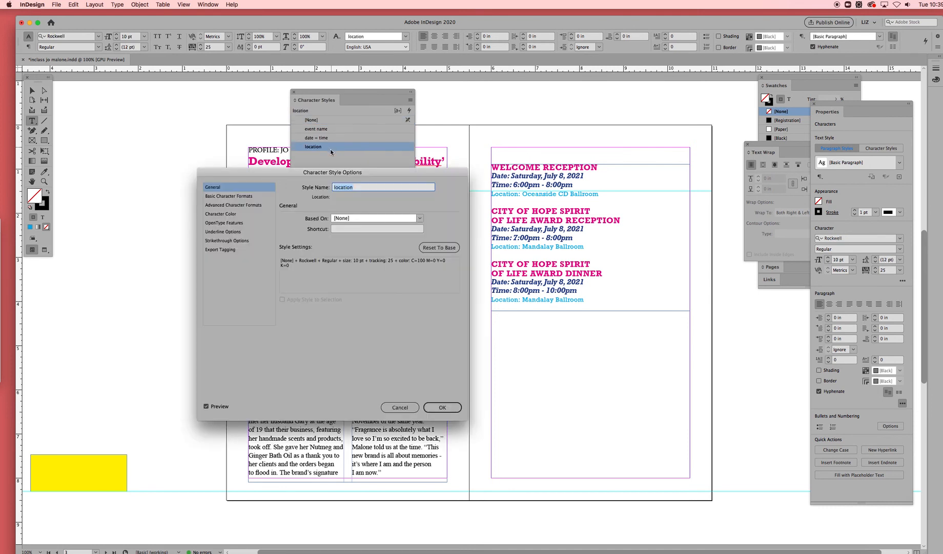
pyautogui.click(226, 215)
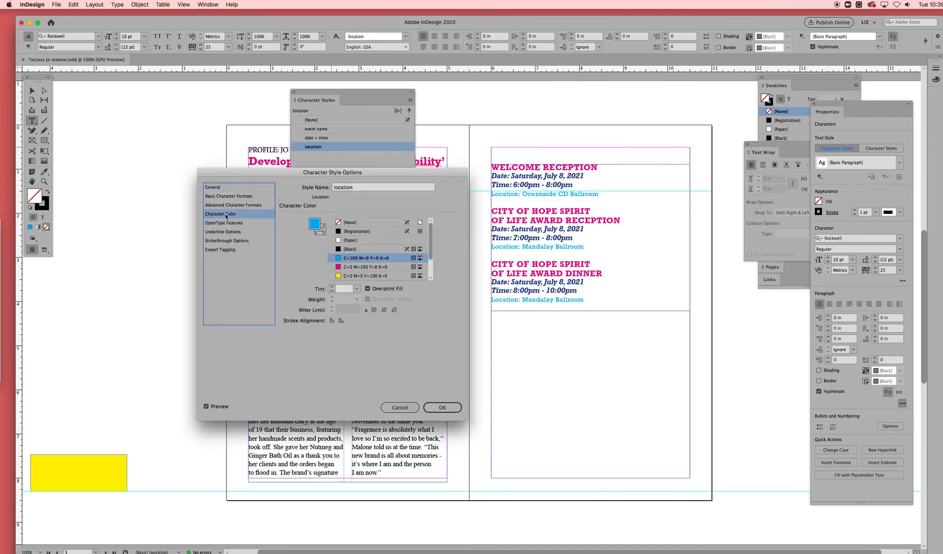
pyautogui.moveTo(432, 252); pyautogui.dragTo(428, 270)
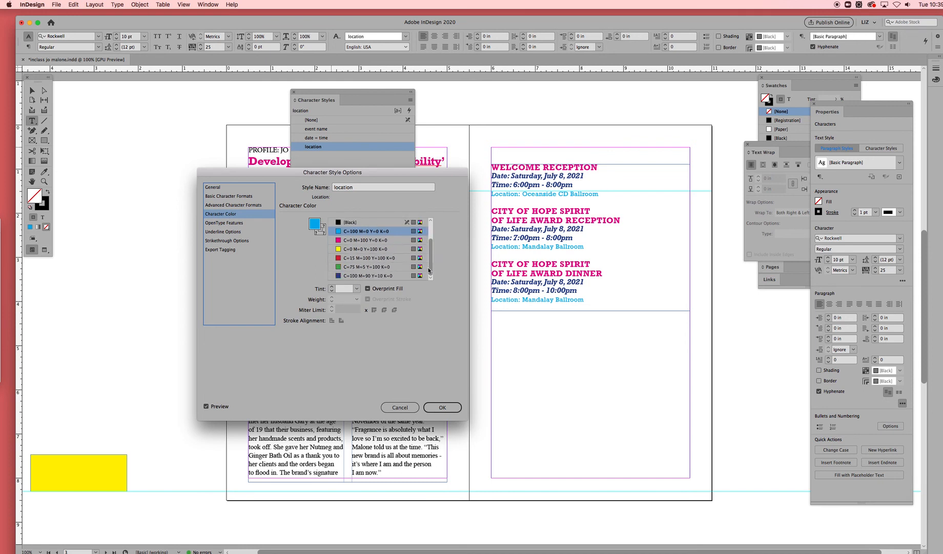
pyautogui.click(381, 268)
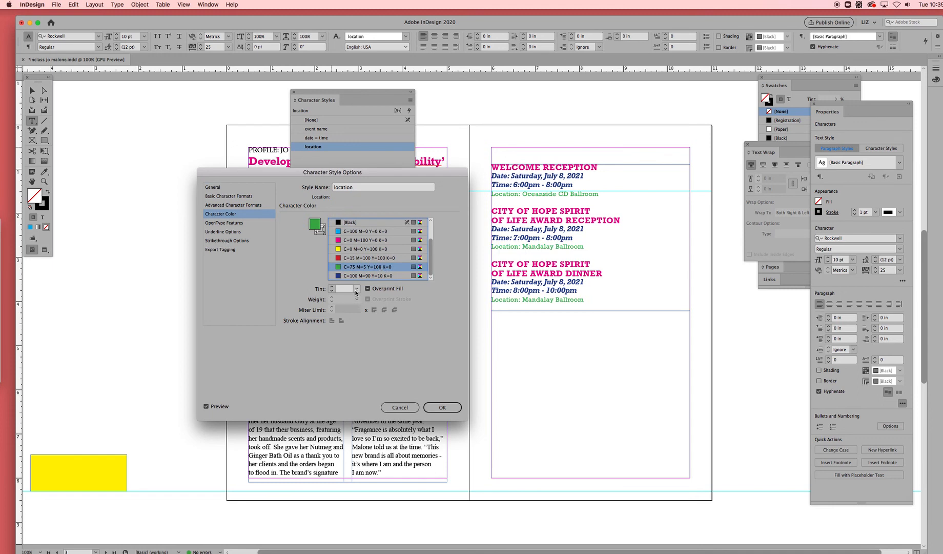
# Set the location style's text fill to Black with an 80% tint and accept the change
pyautogui.click(355, 223)
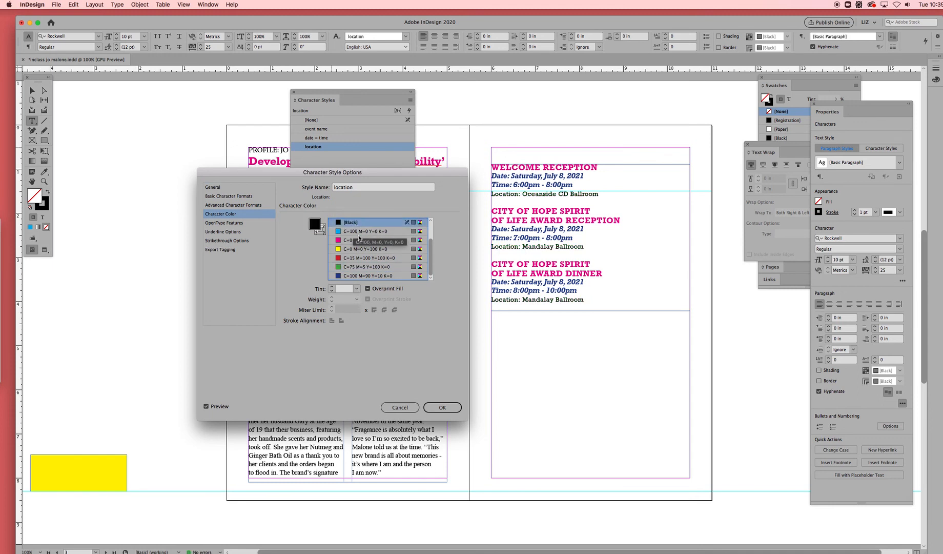
pyautogui.click(358, 289)
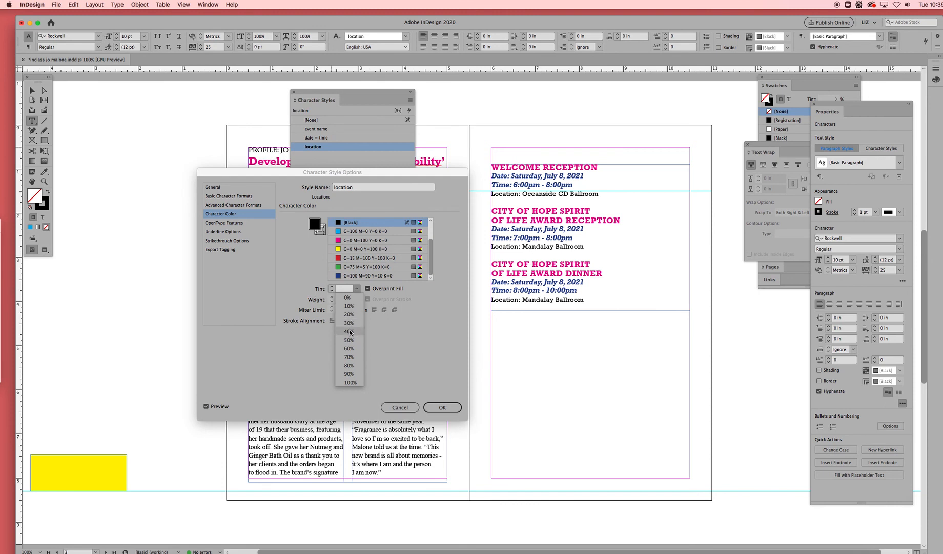
pyautogui.click(349, 365)
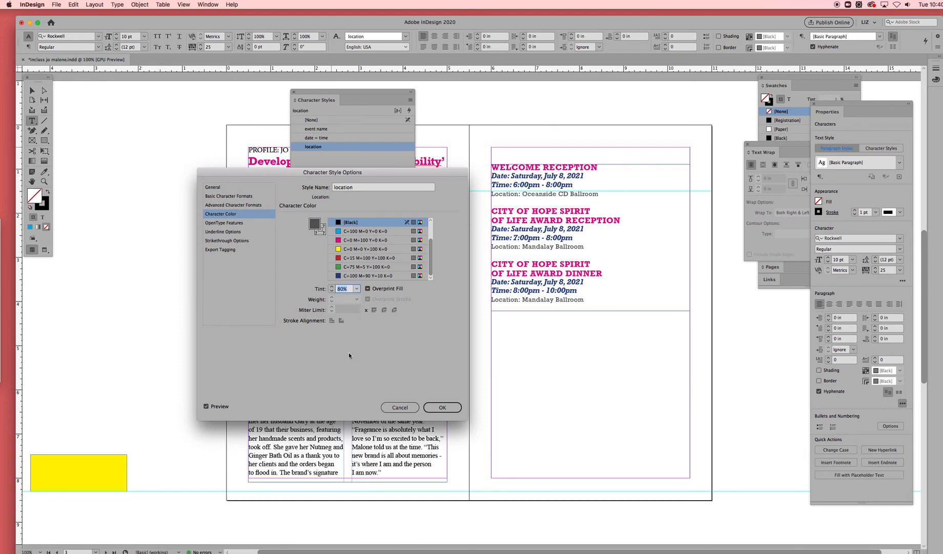
pyautogui.click(442, 407)
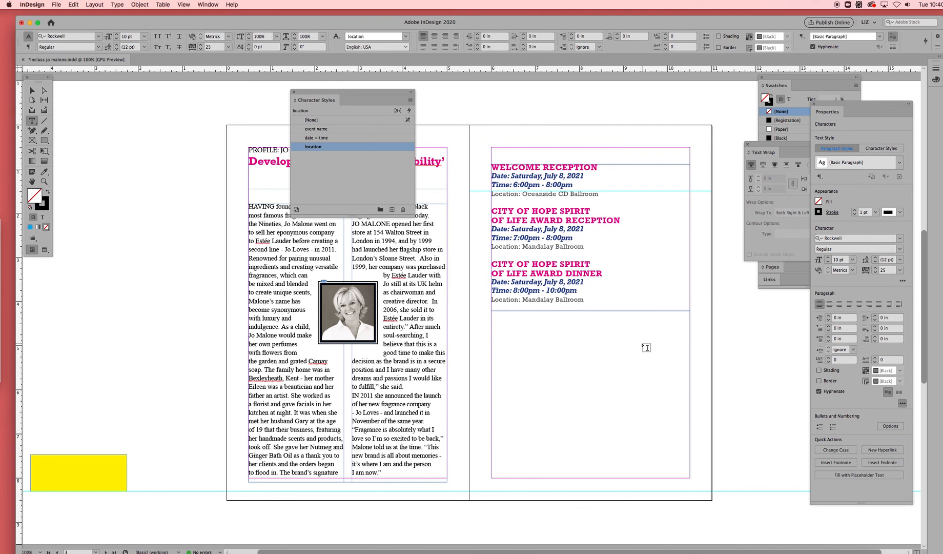
pyautogui.moveTo(160, 146); pyautogui.dragTo(160, 146)
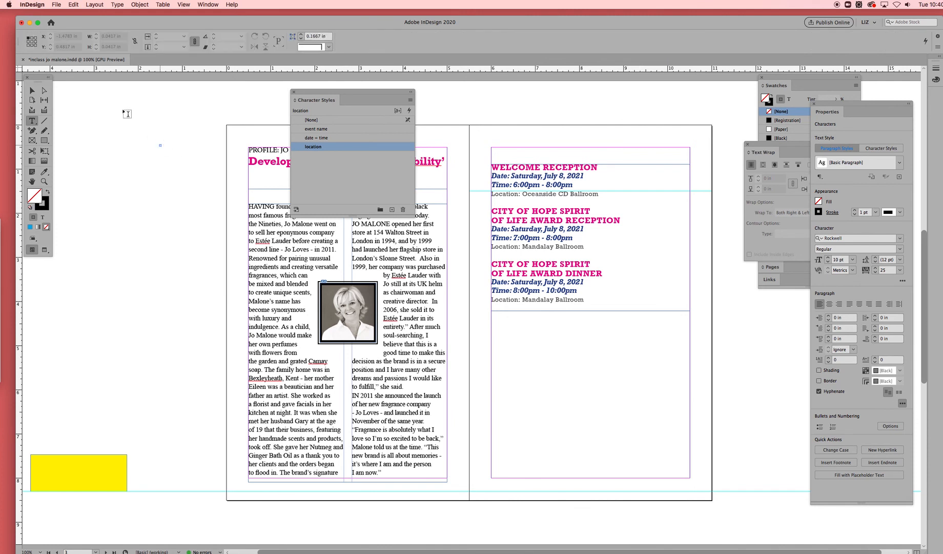
pyautogui.click(608, 113)
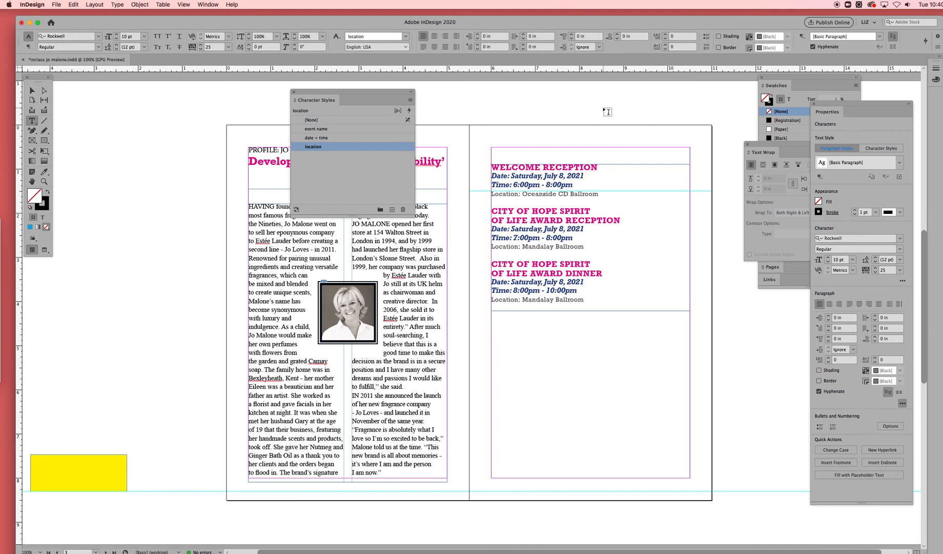